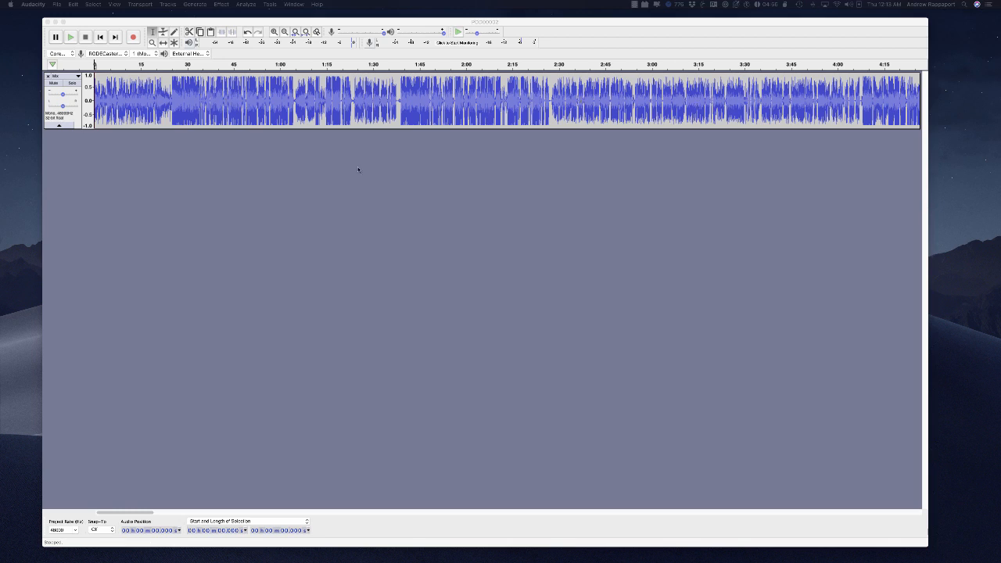
# Mute the Mix track and record a voice intro of about 19 seconds onto a new track.
pyautogui.click(52, 84)
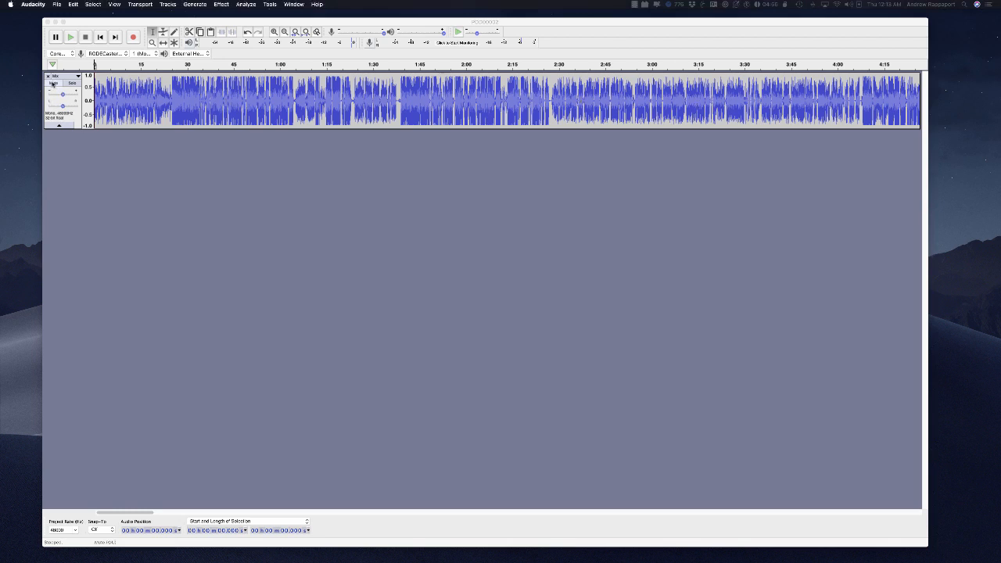
pyautogui.click(52, 84)
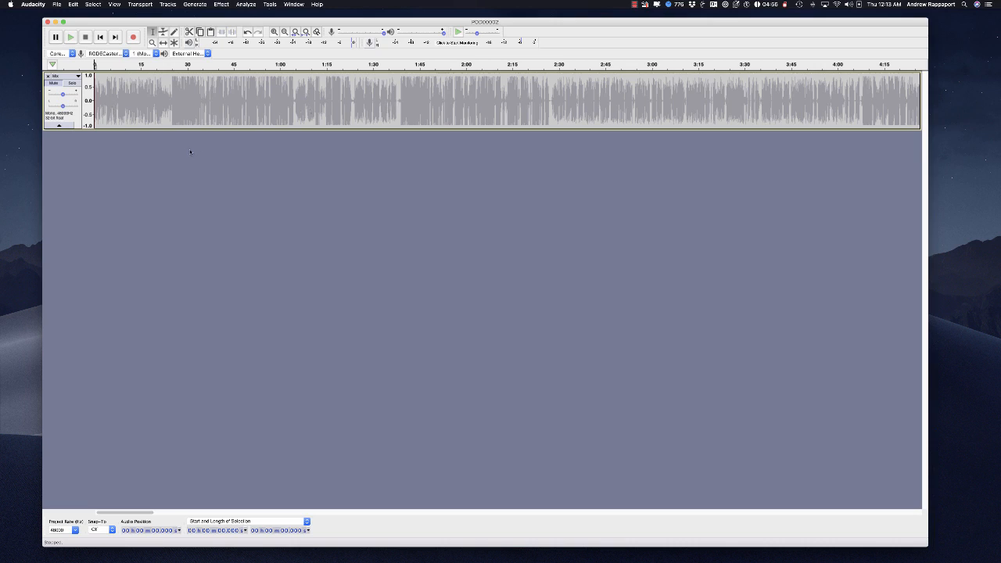
pyautogui.press('space')
pyautogui.hotkey('shift', 'r')
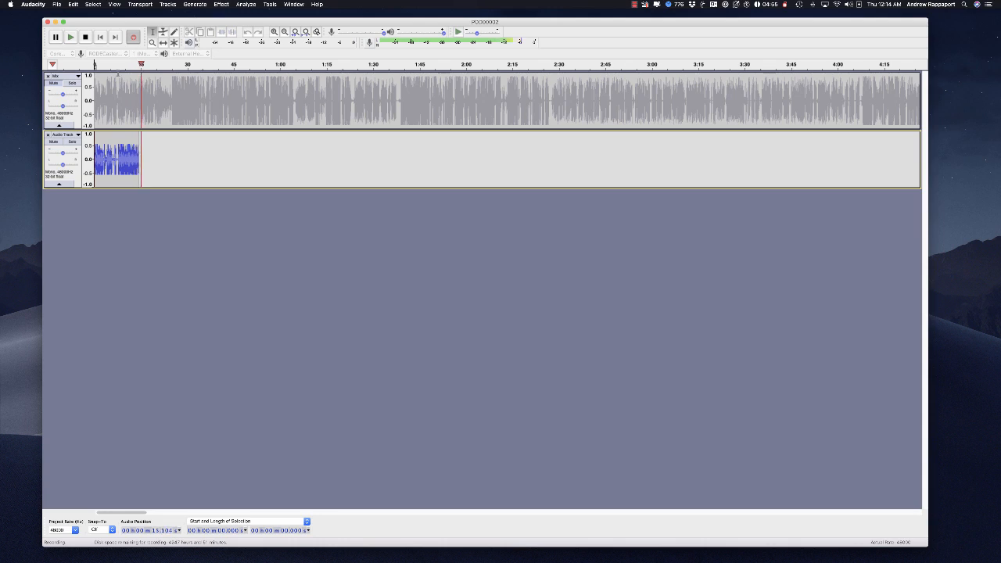
pyautogui.click(87, 41)
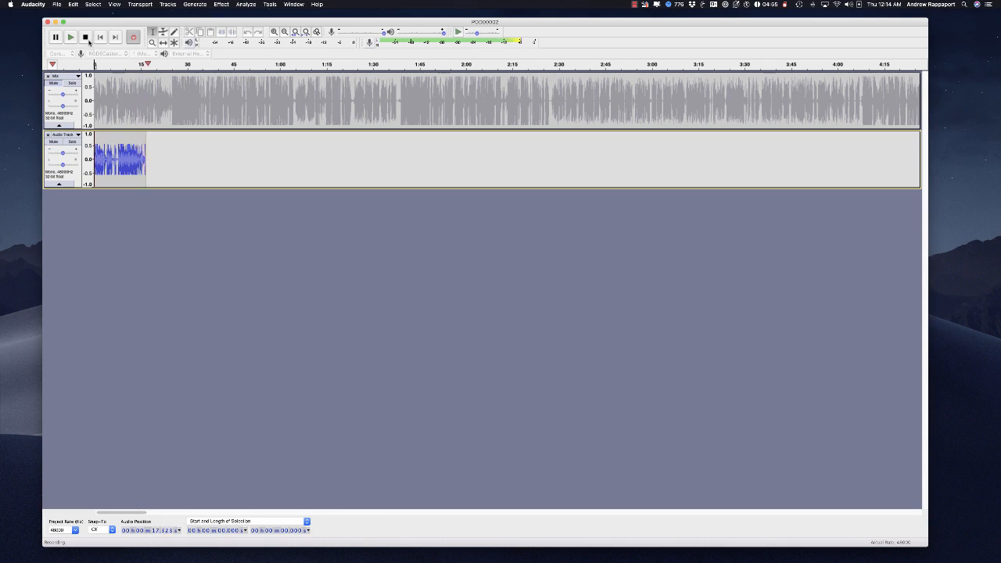
pyautogui.click(88, 40)
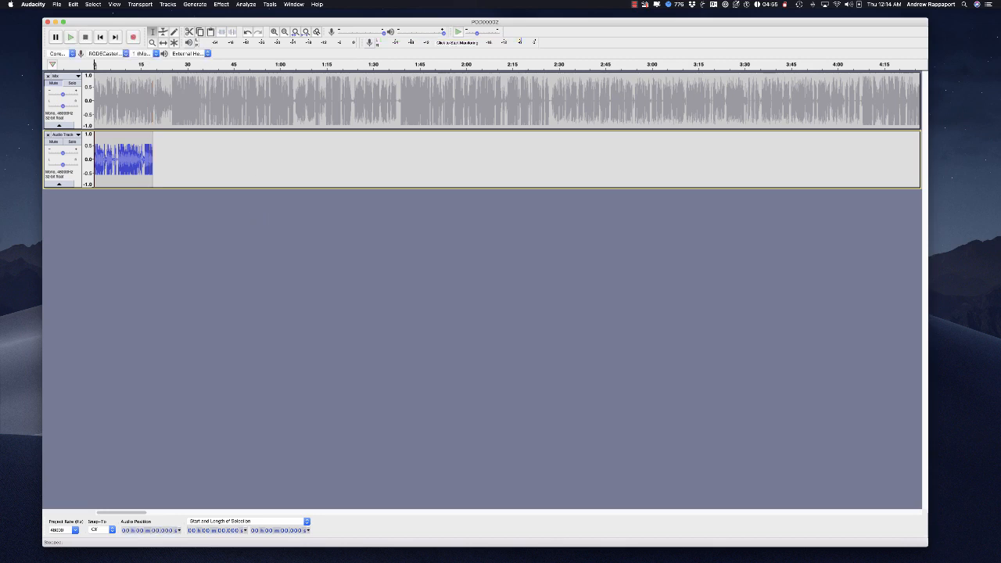
# Import BIME.mp3 from the Finder's Commercials folder into the Audacity project as a new track.
pyautogui.moveTo(0, 250); pyautogui.dragTo(224, 227)
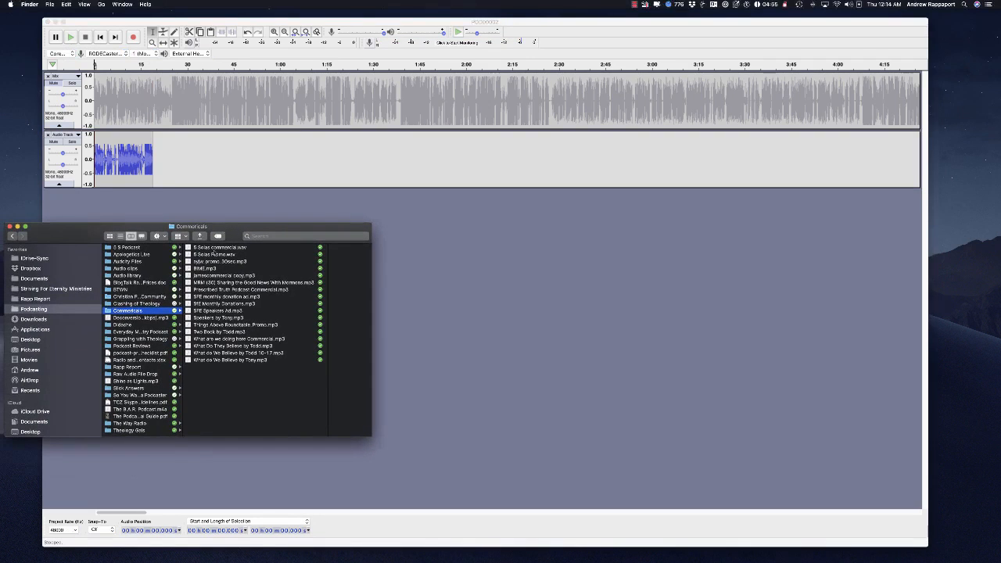
pyautogui.click(201, 268)
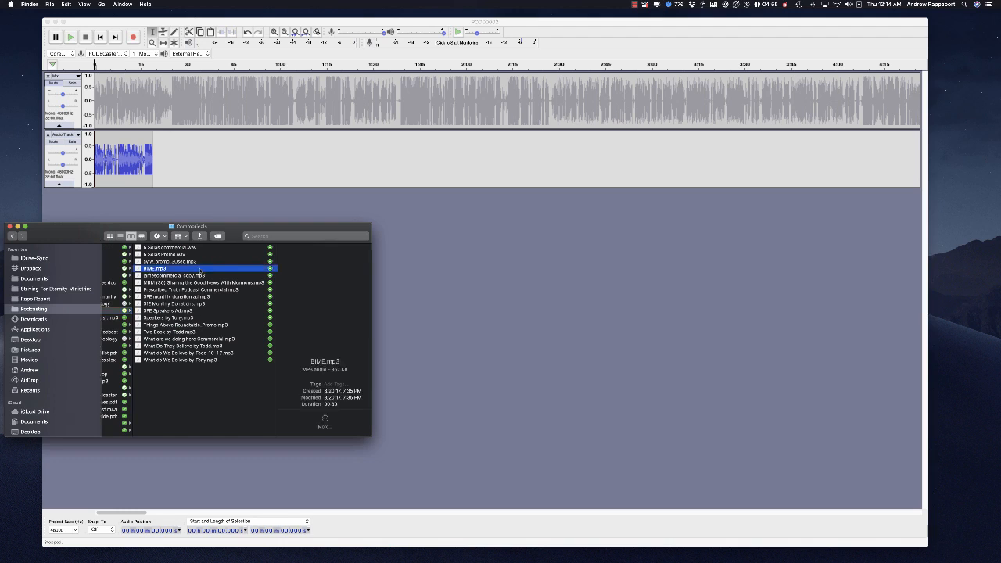
pyautogui.moveTo(201, 268); pyautogui.dragTo(463, 244)
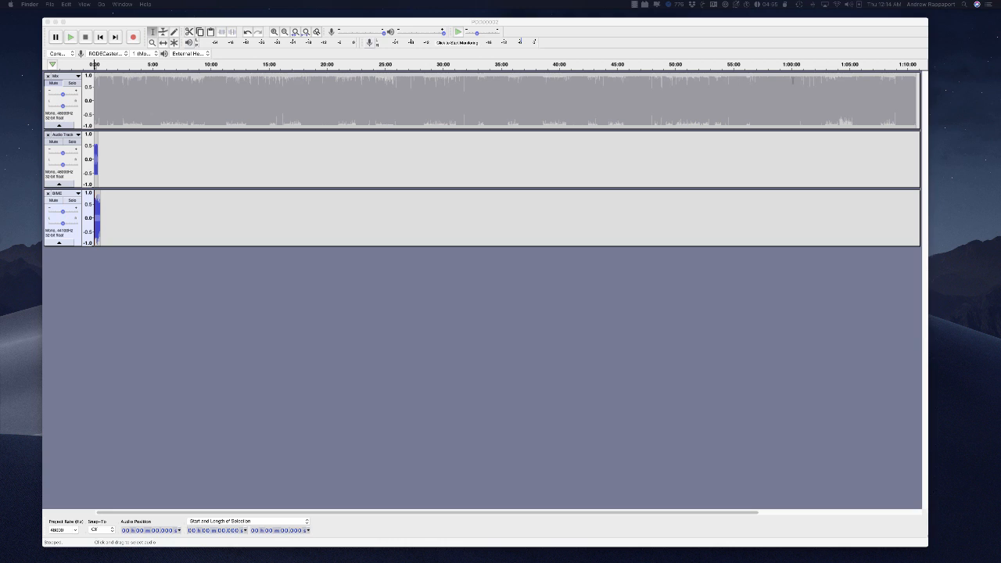
# Examine the opening of the three tracks up close, and the Mix track around the 57-second mark.
pyautogui.click(274, 34)
pyautogui.click(274, 34)
pyautogui.click(274, 34)
pyautogui.click(274, 34)
pyautogui.click(273, 34)
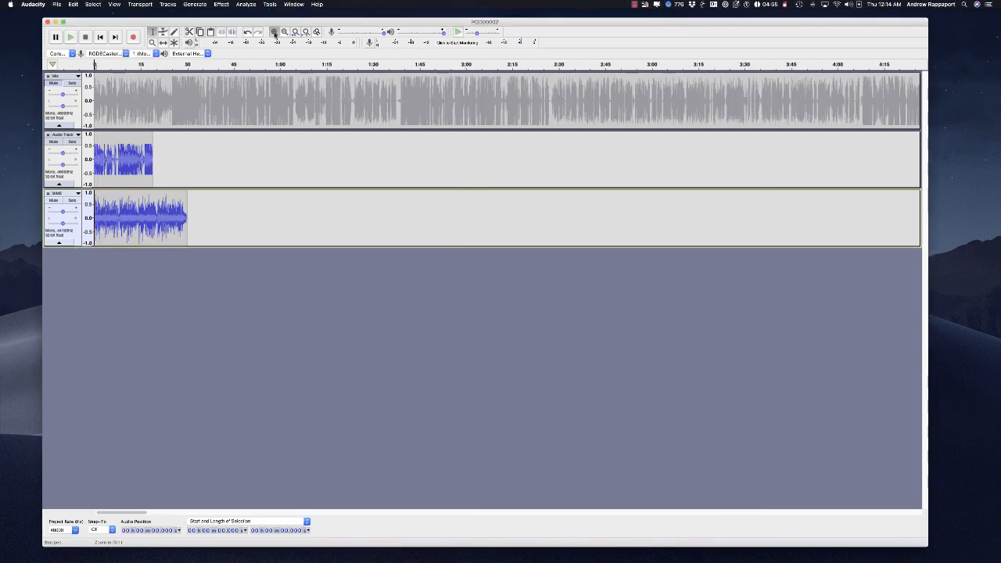
pyautogui.click(273, 34)
pyautogui.click(274, 35)
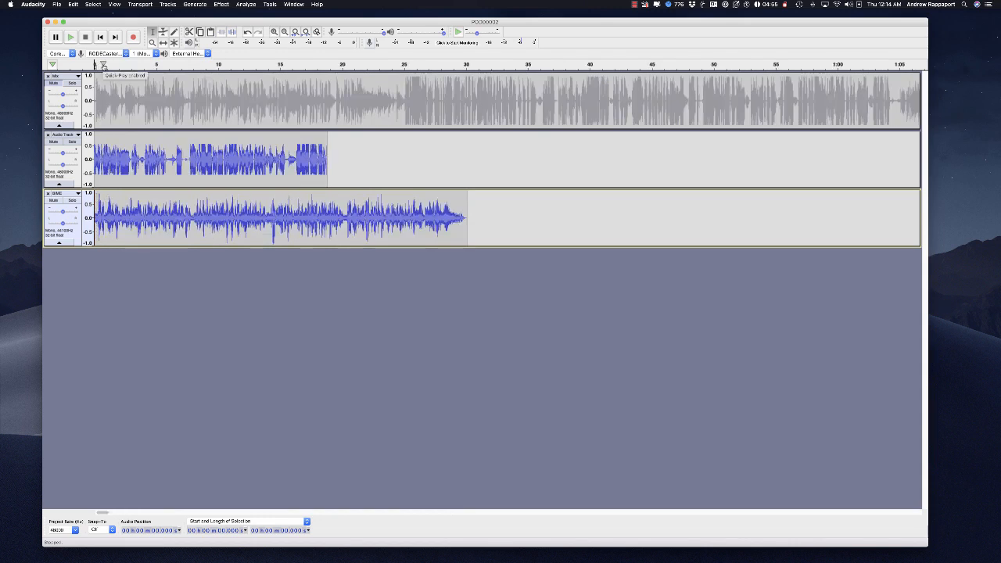
pyautogui.click(98, 77)
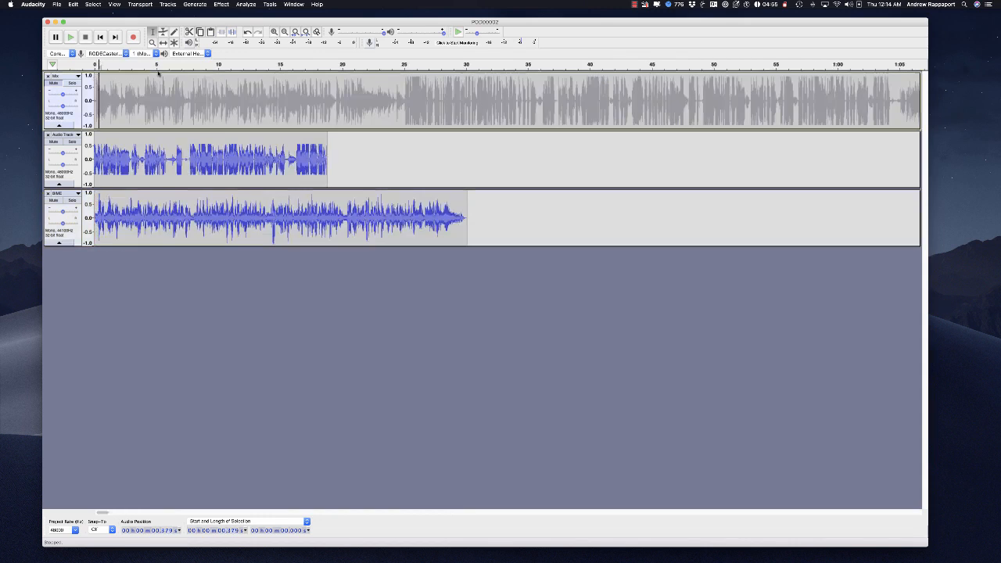
pyautogui.click(306, 32)
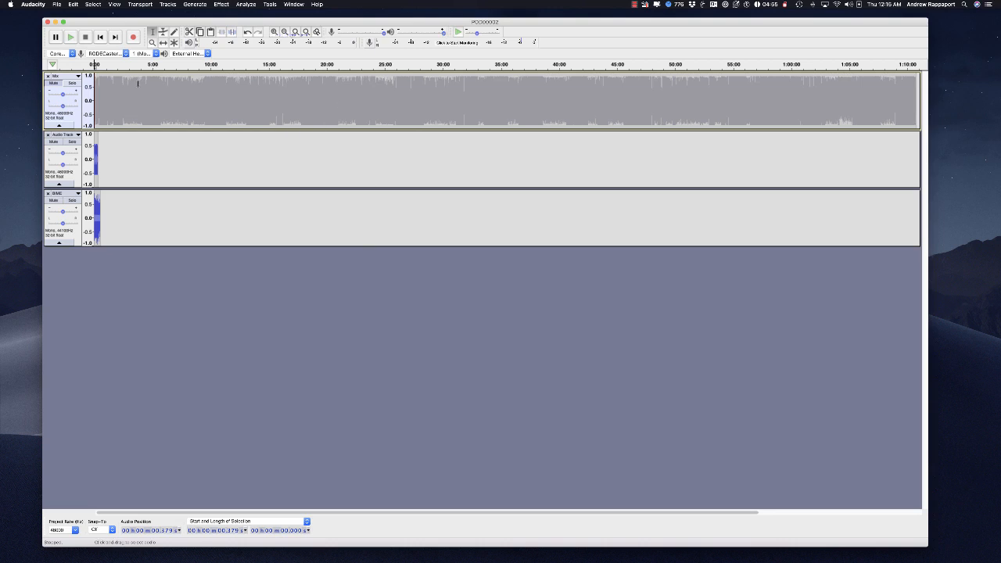
pyautogui.click(105, 82)
pyautogui.click(274, 31)
pyautogui.click(273, 31)
pyautogui.click(274, 31)
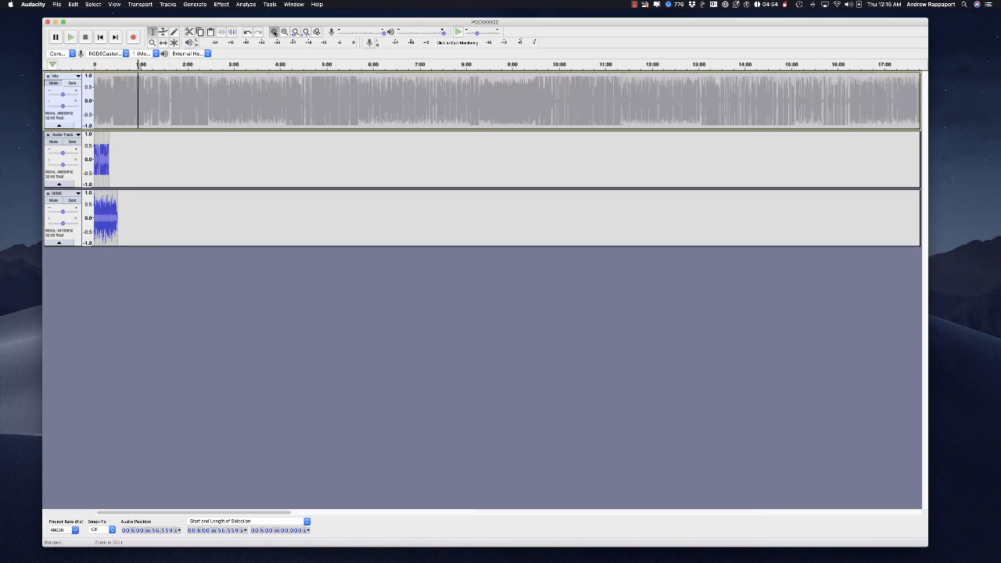
pyautogui.click(274, 31)
pyautogui.click(274, 31)
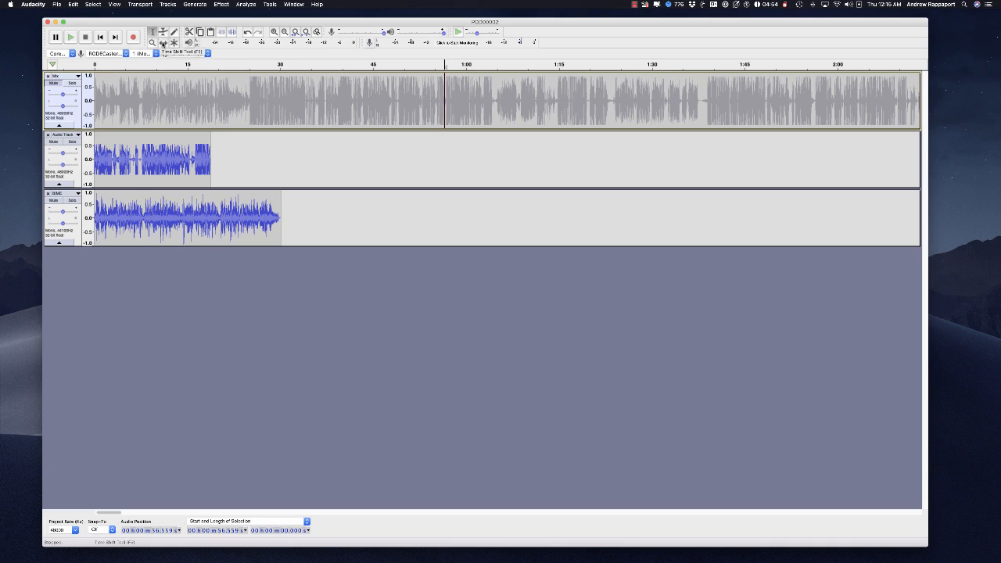
# Time-shift the BIME clip to start where the recorded voice clip ends, and move it back to the start of the timeline.
pyautogui.click(163, 43)
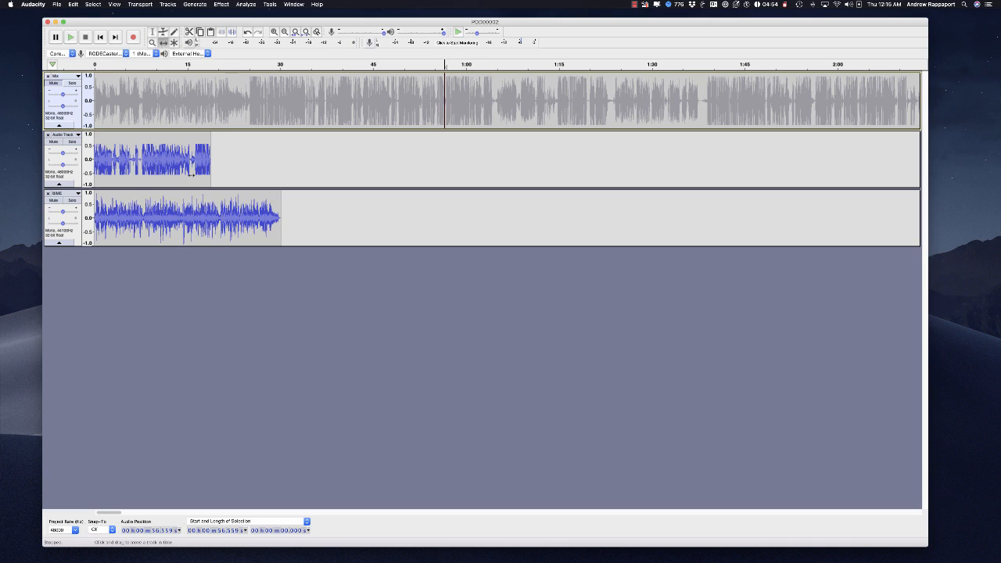
pyautogui.moveTo(161, 215); pyautogui.dragTo(279, 212)
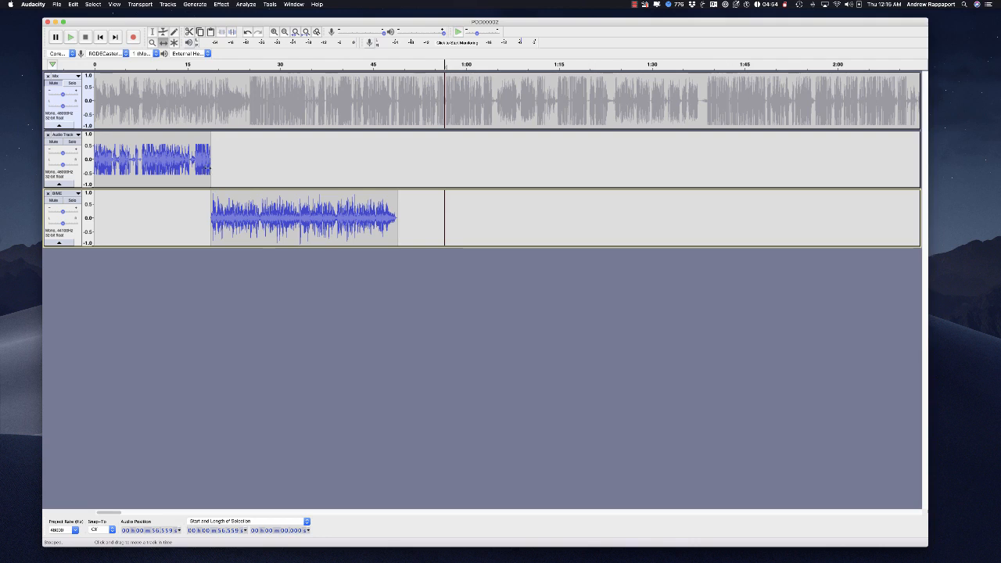
pyautogui.click(154, 32)
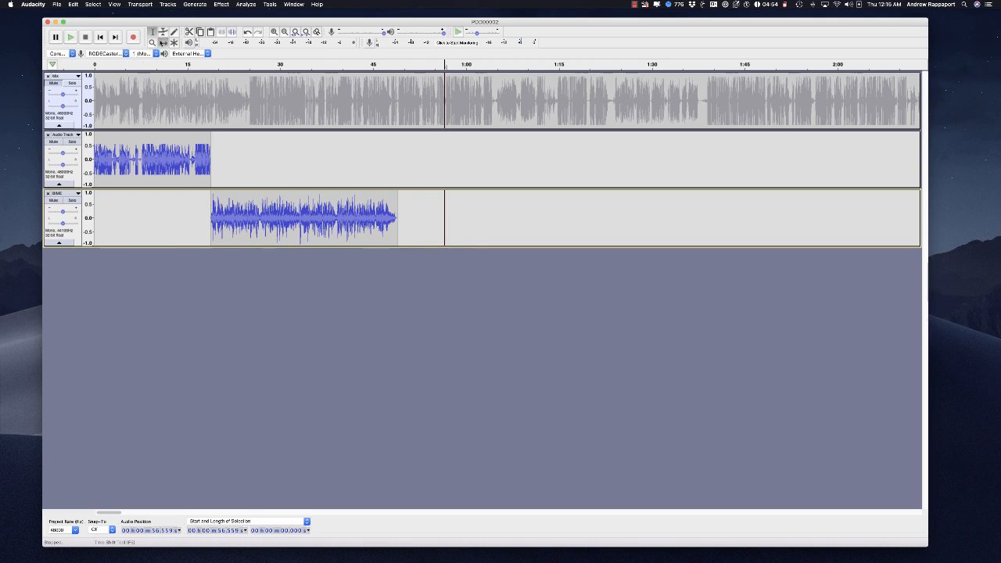
pyautogui.click(162, 42)
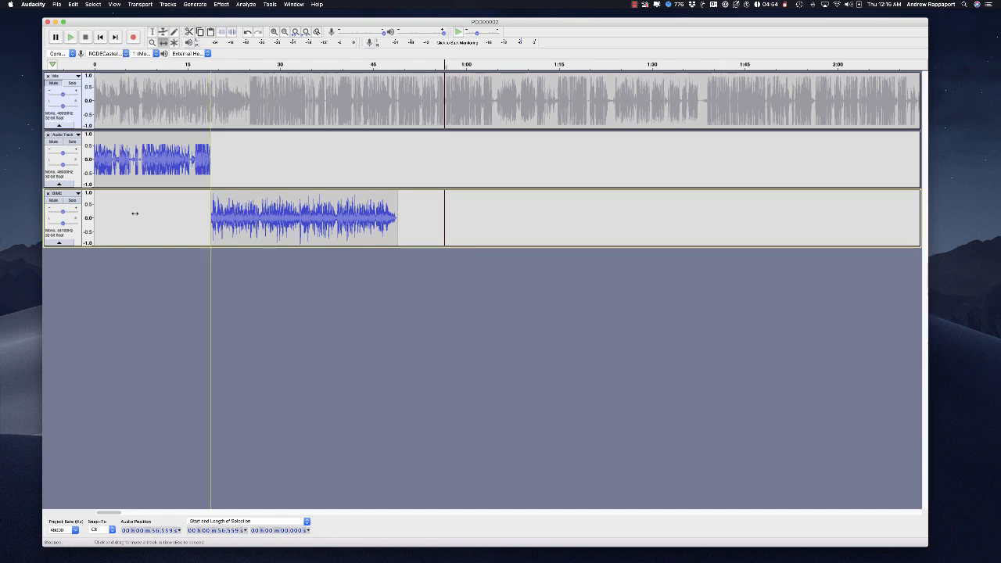
pyautogui.moveTo(134, 212); pyautogui.dragTo(95, 213)
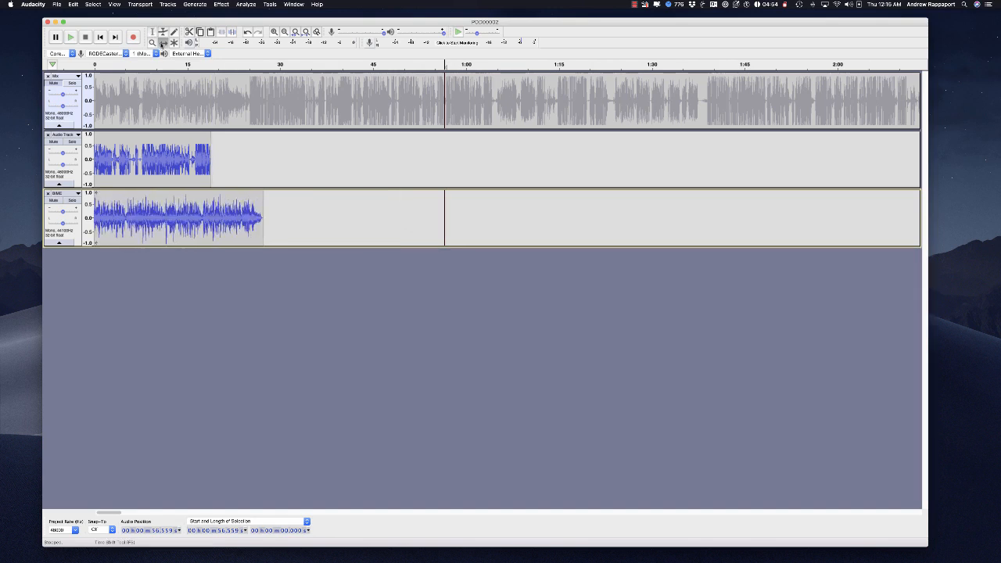
pyautogui.click(152, 32)
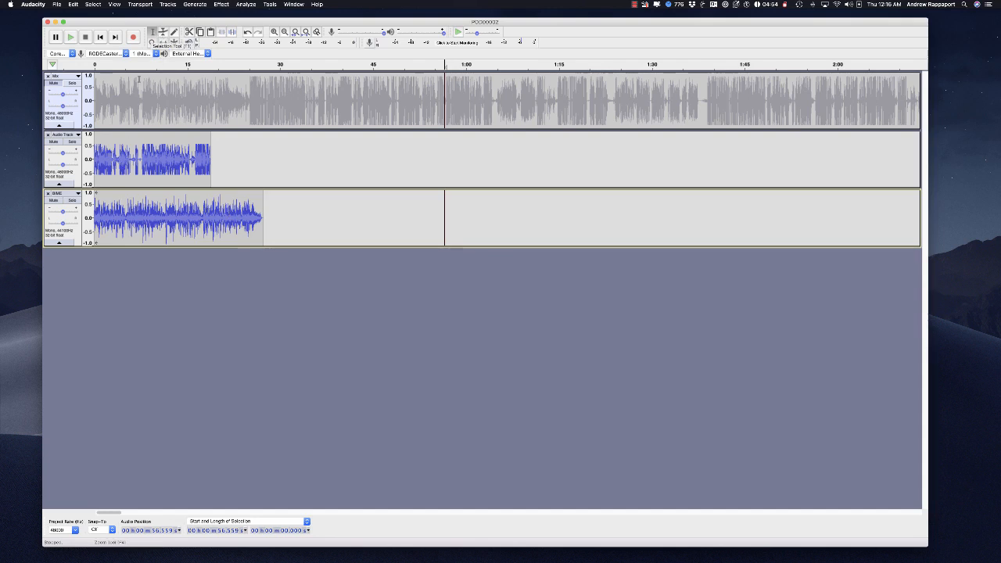
# Select across the recorded voice track and the BIME track, and align them end to end.
pyautogui.click(112, 160)
pyautogui.keyDown('shift'); pyautogui.click(225, 217); pyautogui.keyUp('shift')
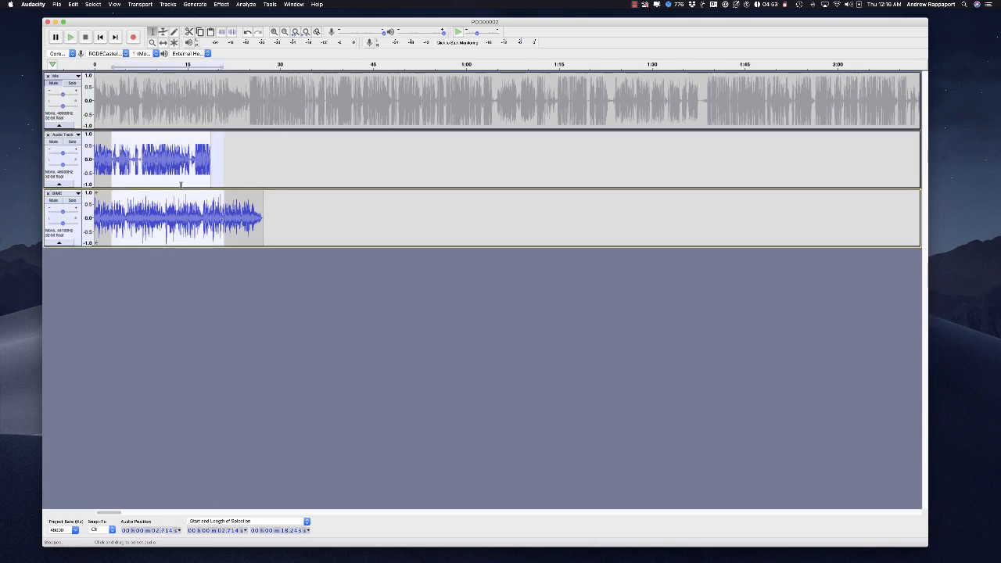
pyautogui.click(162, 4)
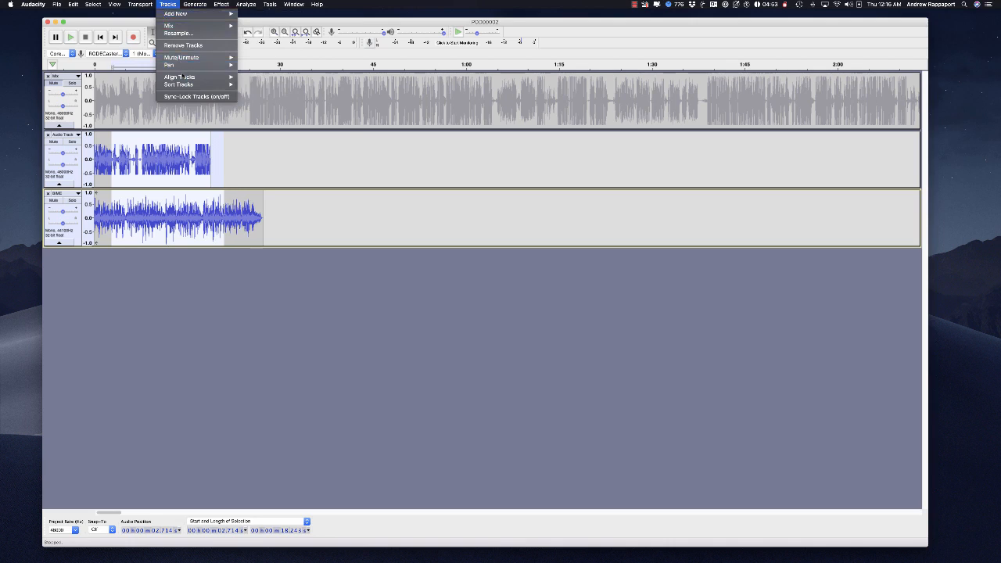
pyautogui.moveTo(182, 78)
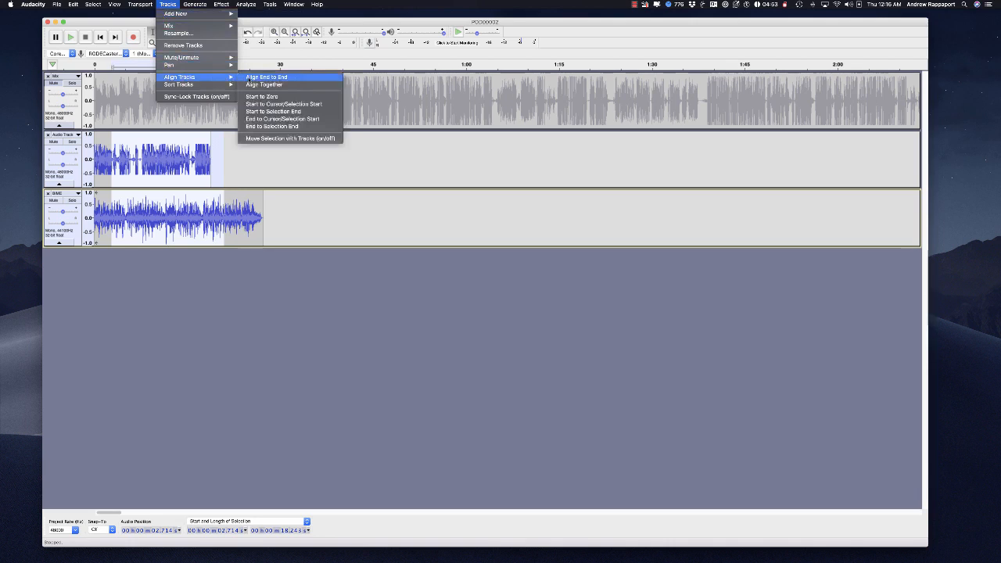
pyautogui.click(249, 78)
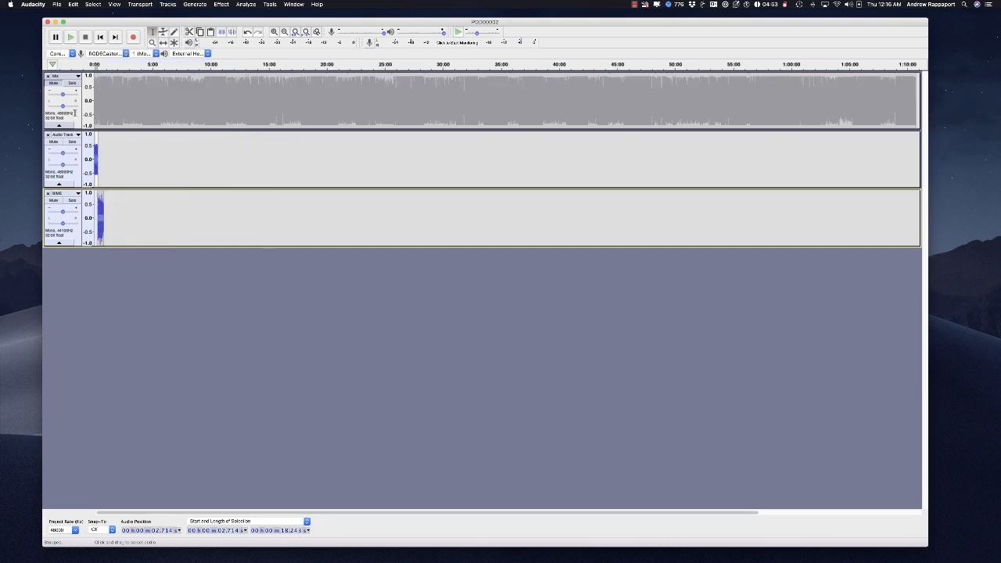
# Select across the voice and BIME tracks, and mix and render them into a single track.
pyautogui.click(273, 32)
pyautogui.click(274, 32)
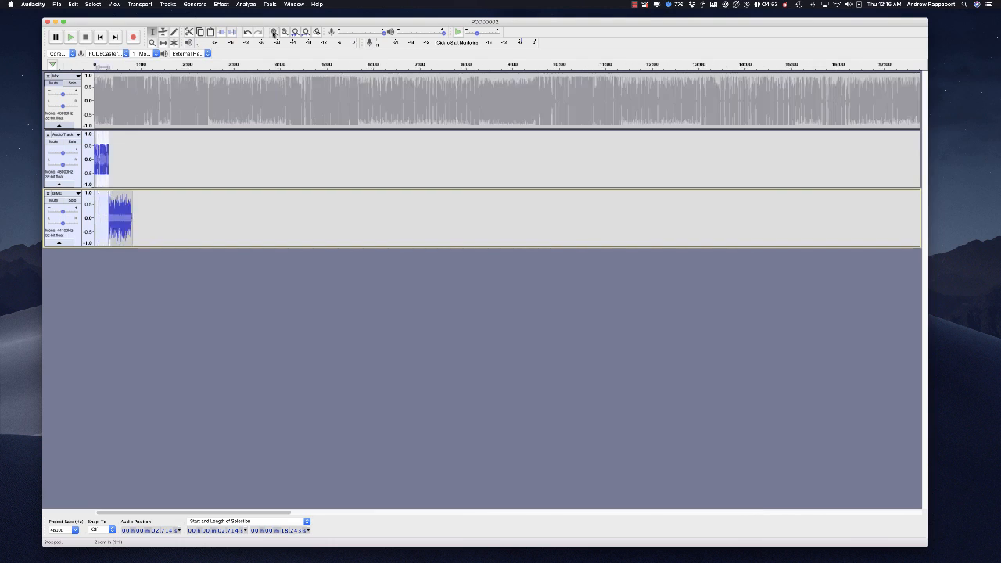
pyautogui.click(274, 32)
pyautogui.click(273, 32)
pyautogui.click(274, 32)
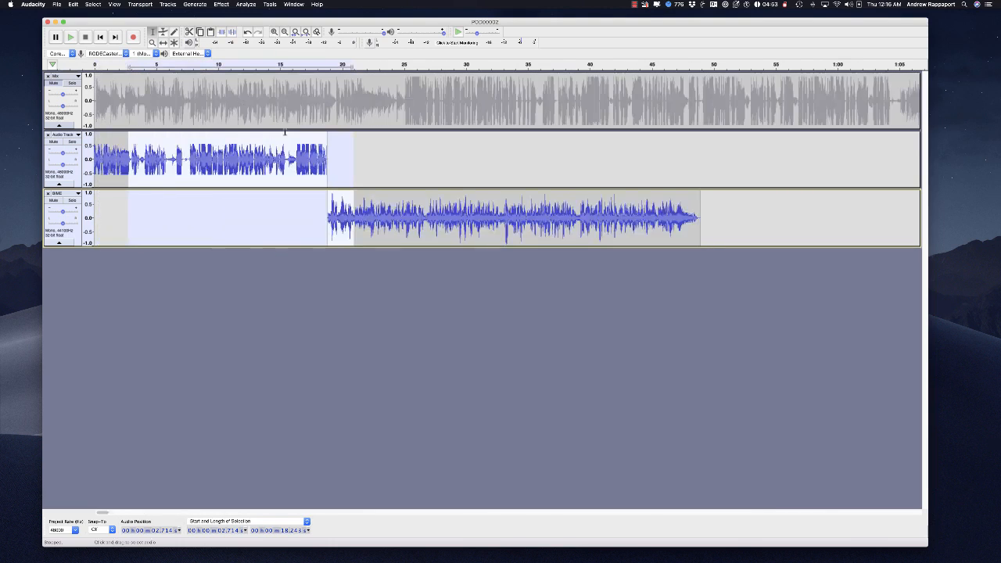
pyautogui.click(301, 303)
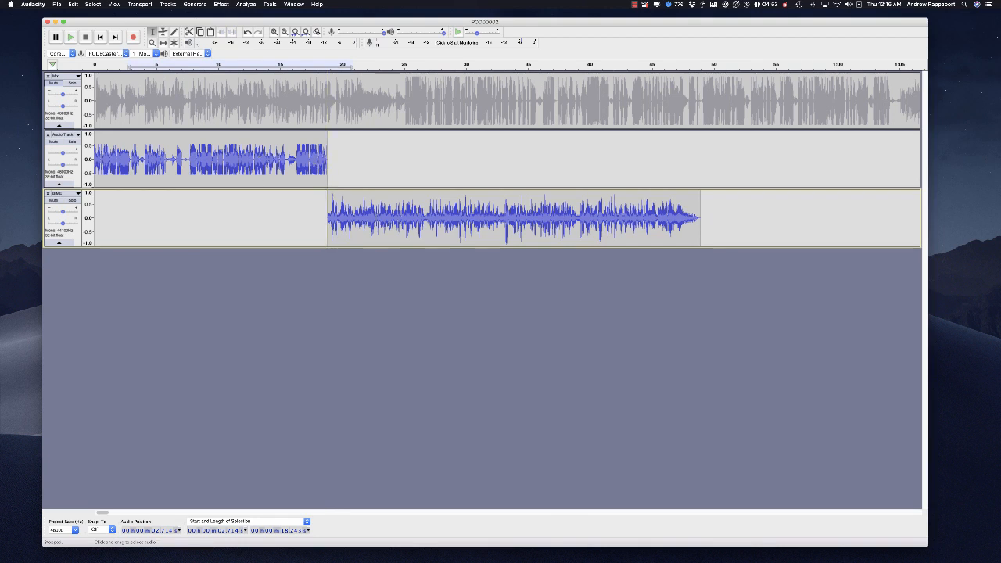
pyautogui.moveTo(178, 152); pyautogui.dragTo(391, 227)
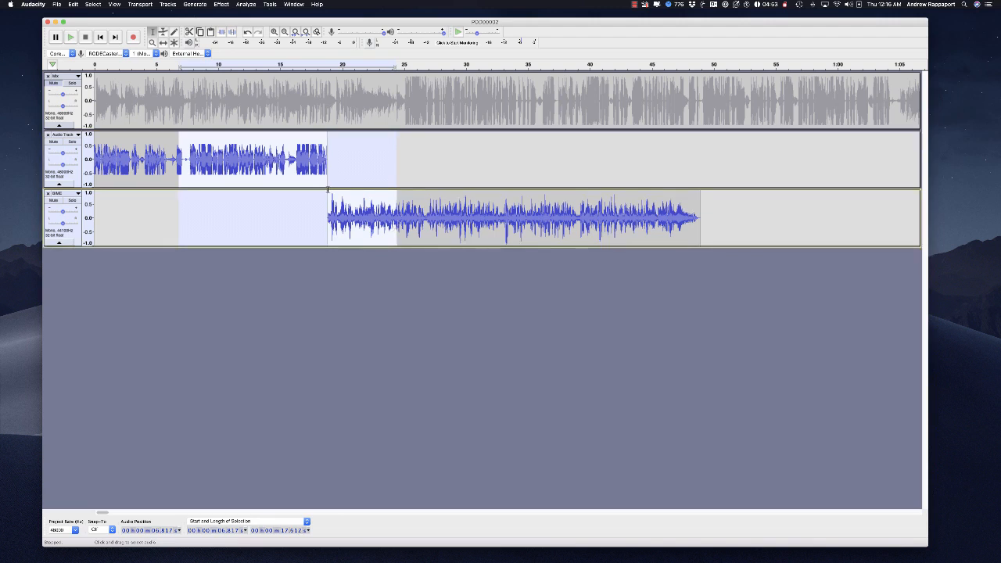
pyautogui.click(169, 5)
pyautogui.moveTo(169, 26)
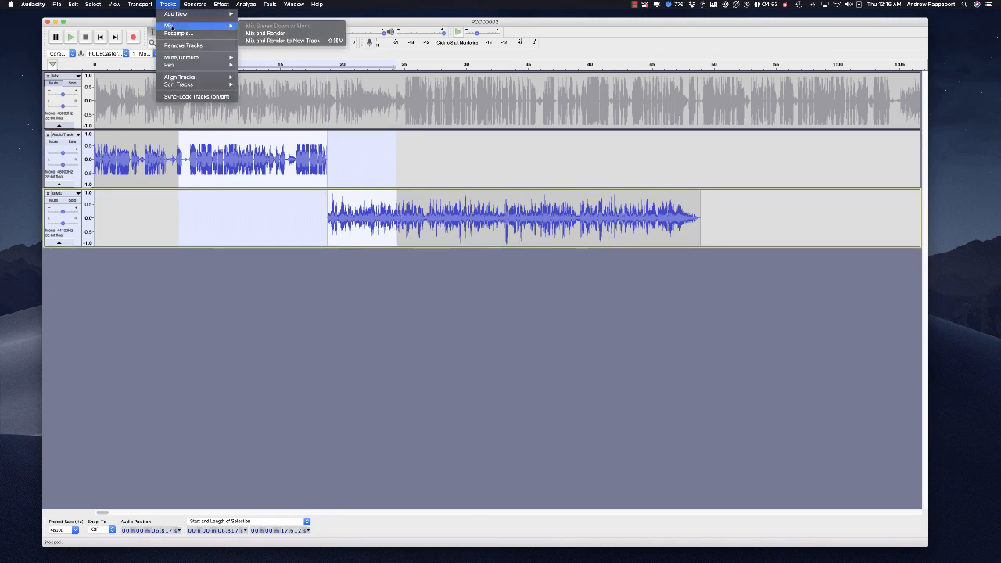
pyautogui.click(268, 36)
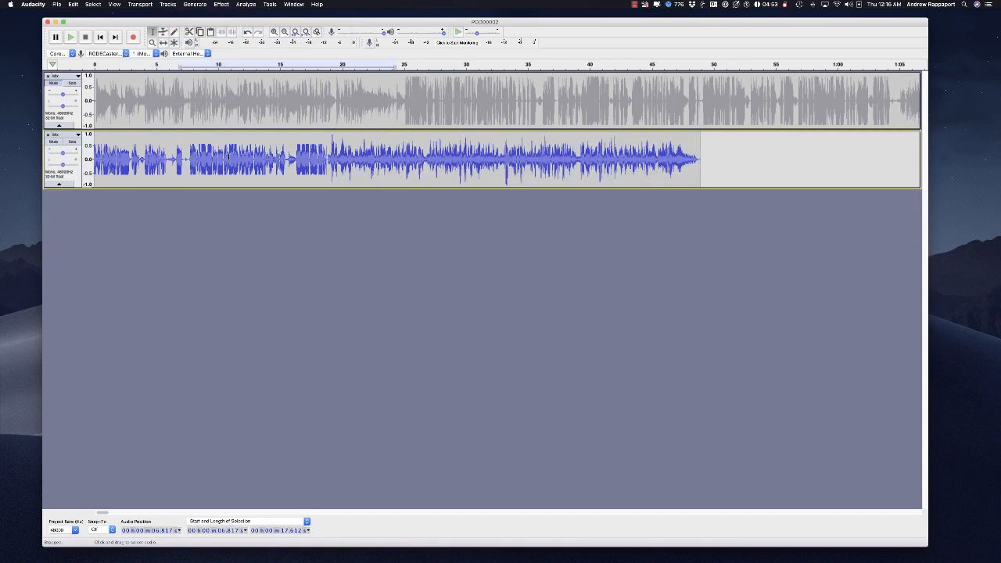
# Apply Truncate Silence to the entire newly rendered intro track, using the effect's preset values.
pyautogui.doubleClick(289, 155)
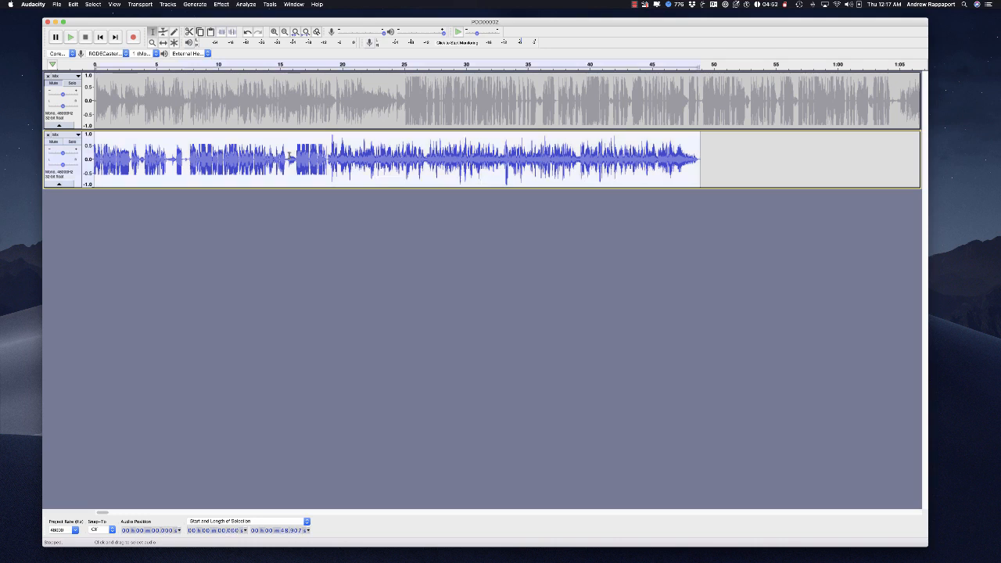
pyautogui.click(222, 5)
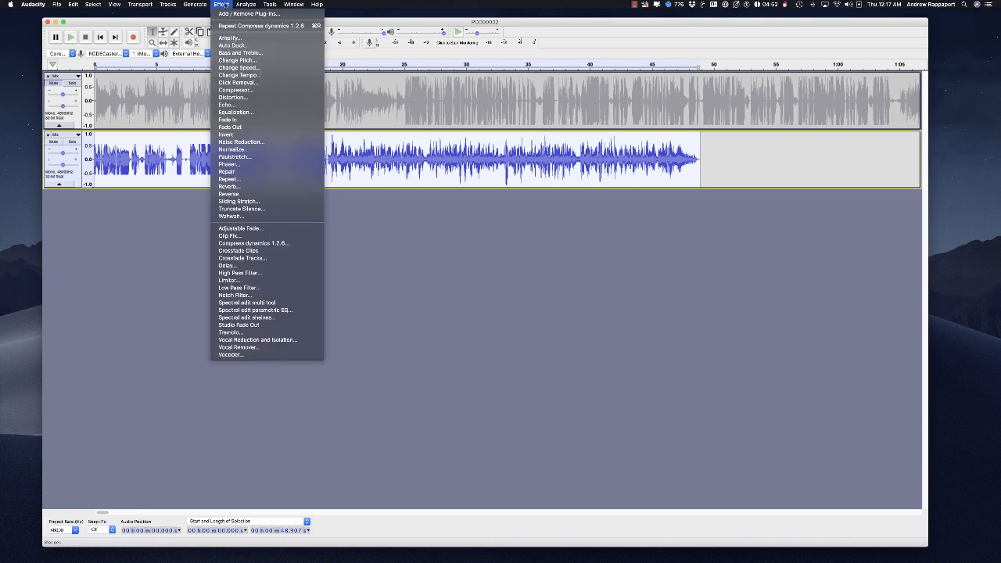
pyautogui.click(244, 209)
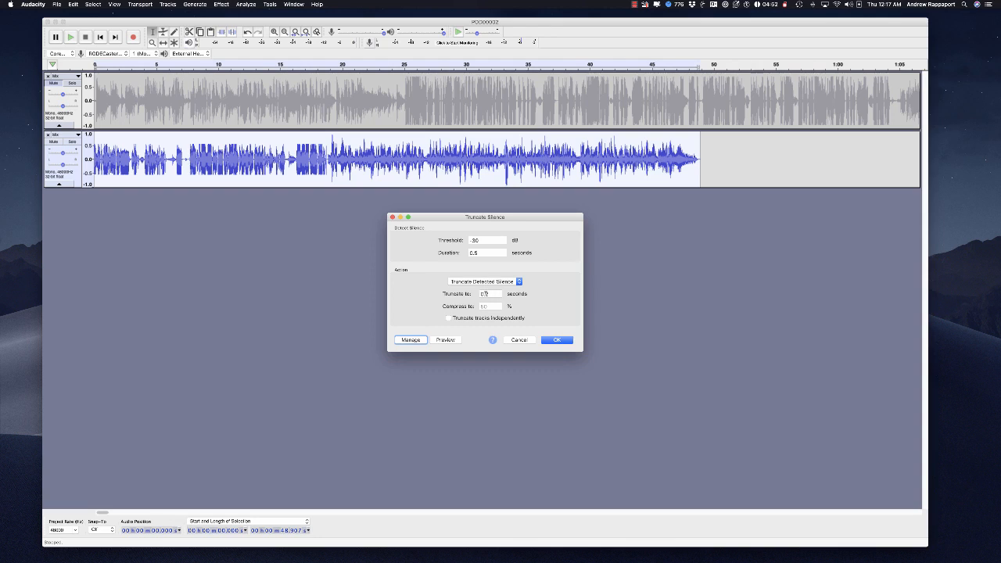
pyautogui.click(555, 339)
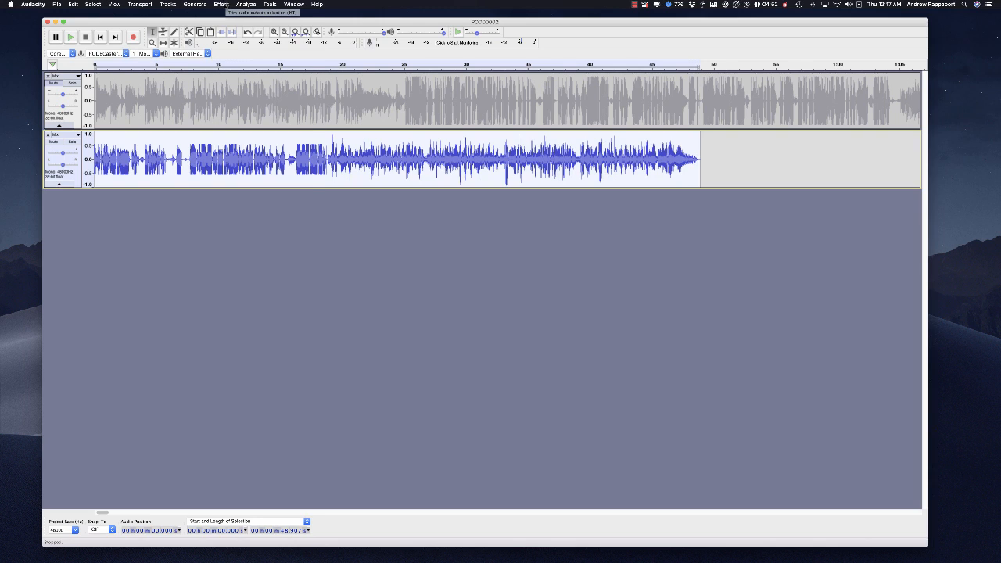
# Apply the Compress dynamics 1.2.6 effect to the whole intro track, using the effect's preset values.
pyautogui.click(222, 5)
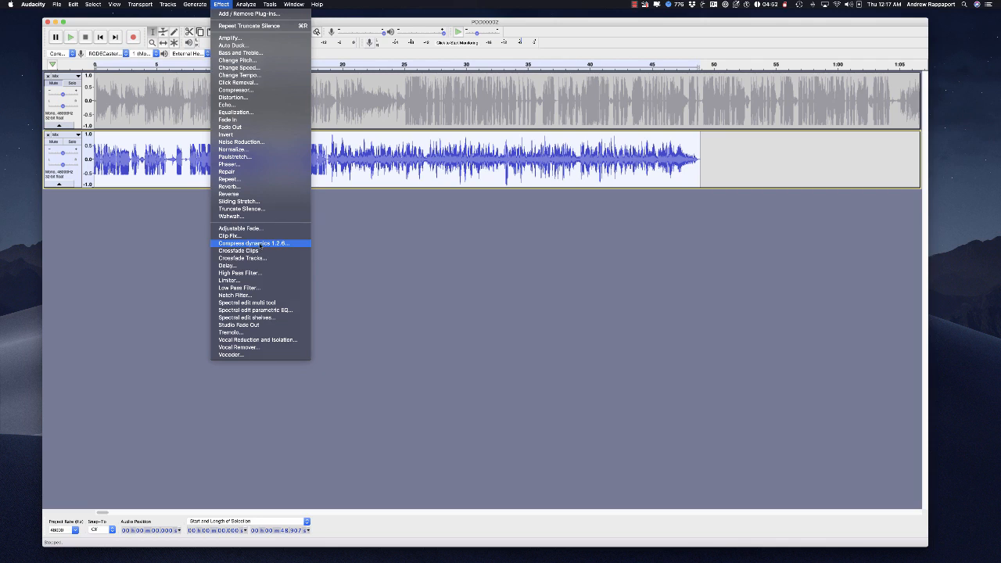
pyautogui.click(261, 244)
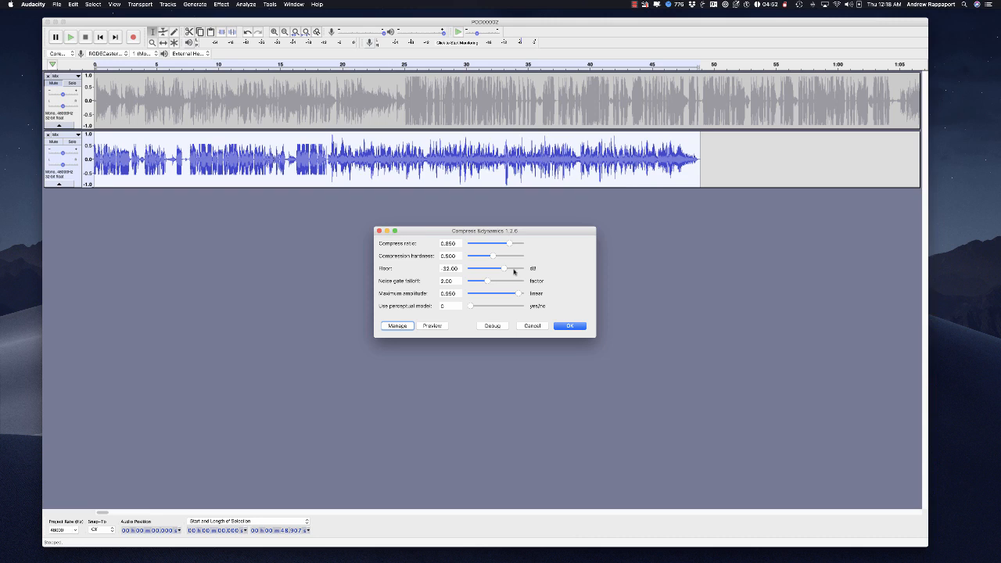
pyautogui.click(567, 326)
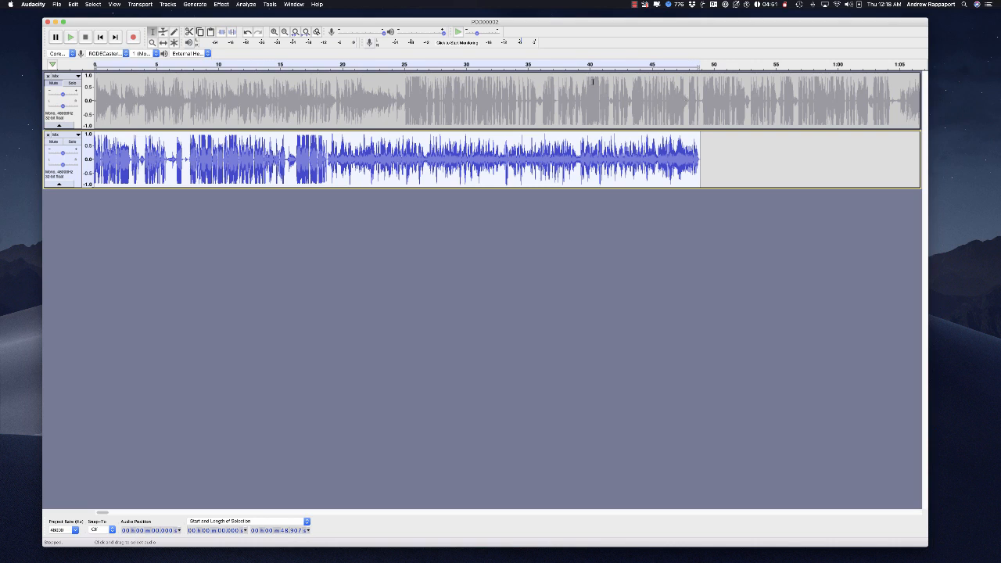
# Audition the joint between voice and commercial in the intro track, and delete about 0.83 s of audio starting at about 18.8 s.
pyautogui.click(307, 33)
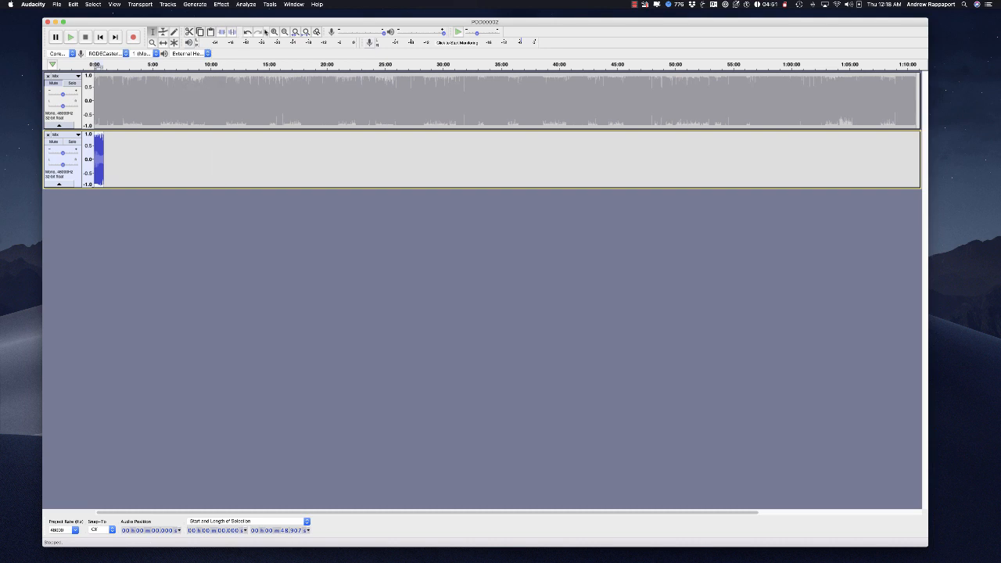
pyautogui.click(274, 31)
pyautogui.click(274, 31)
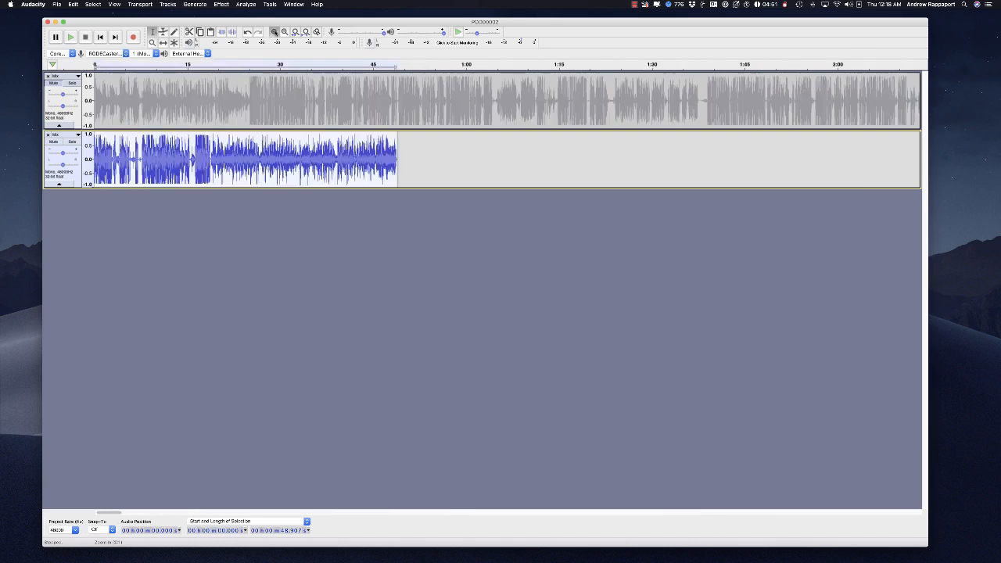
pyautogui.click(273, 32)
pyautogui.click(274, 31)
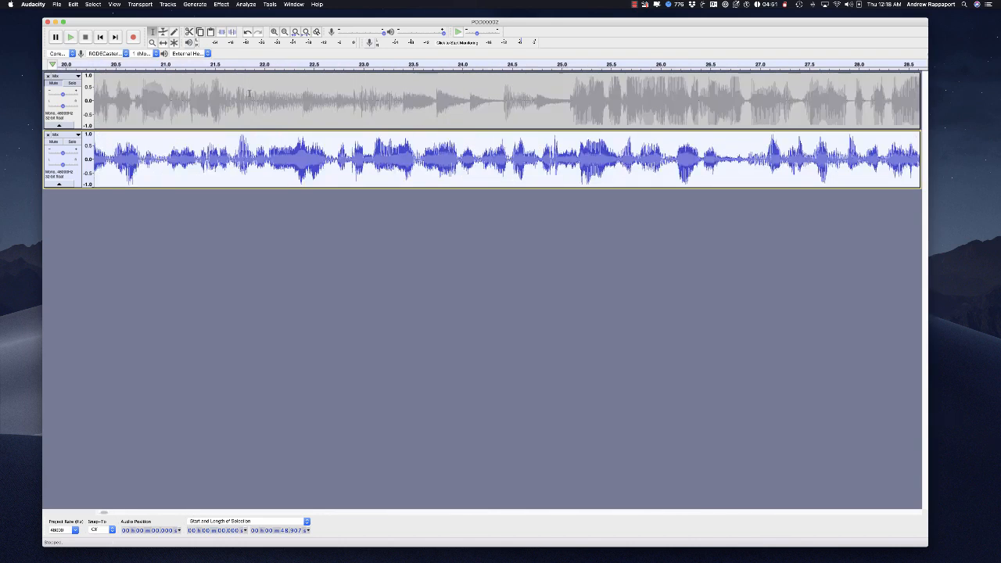
pyautogui.click(286, 32)
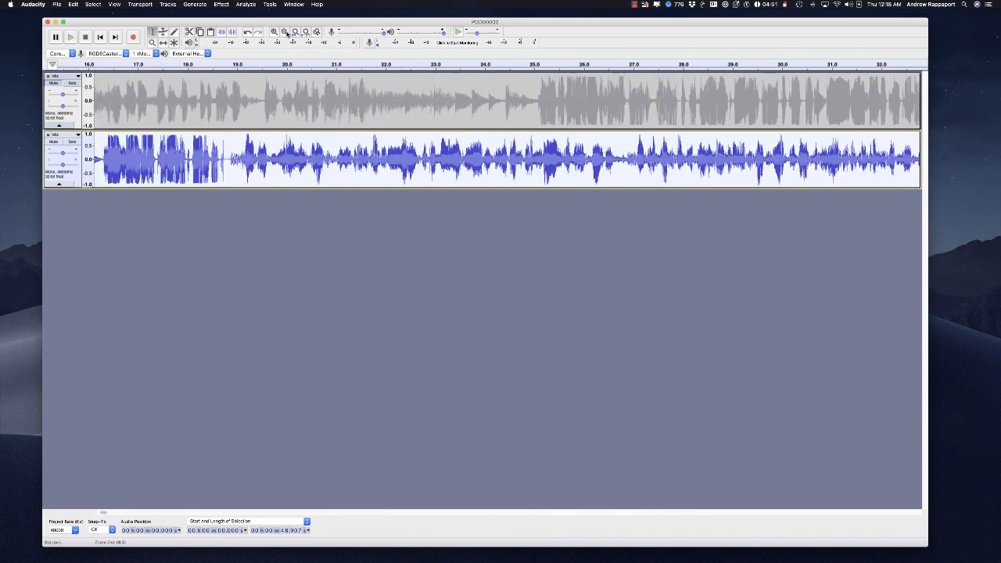
pyautogui.click(229, 149)
pyautogui.press('space')
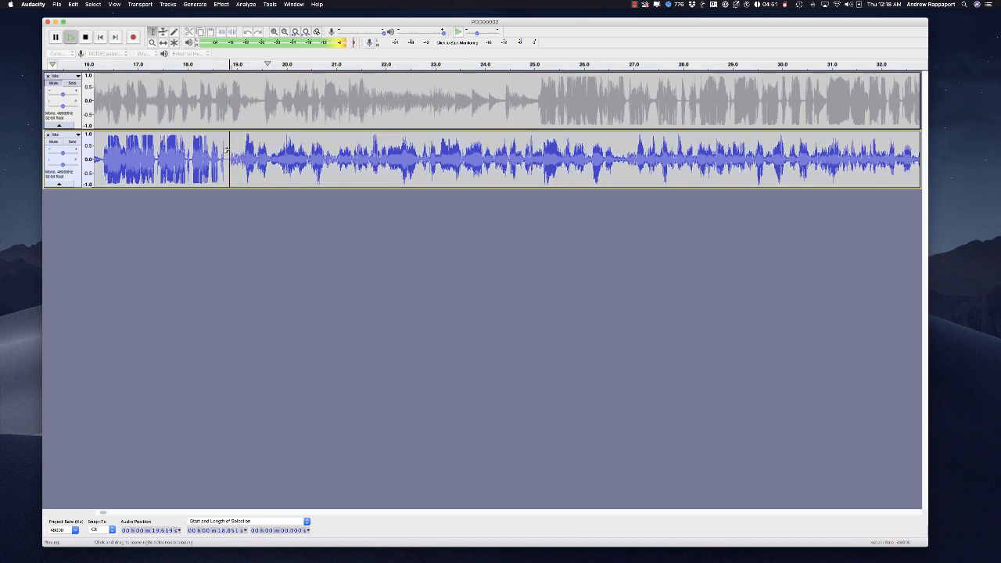
pyautogui.press('space')
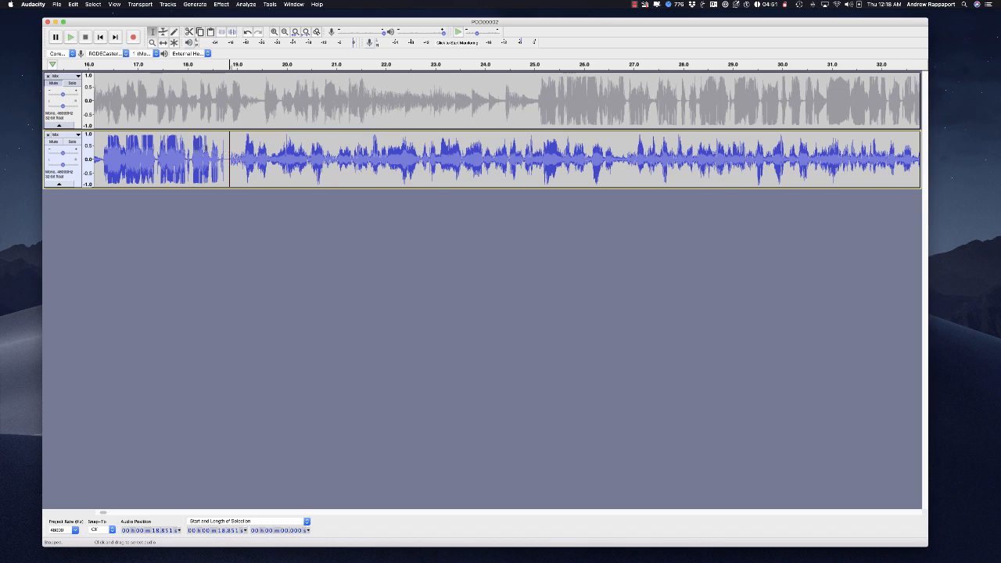
pyautogui.moveTo(228, 148); pyautogui.dragTo(269, 144)
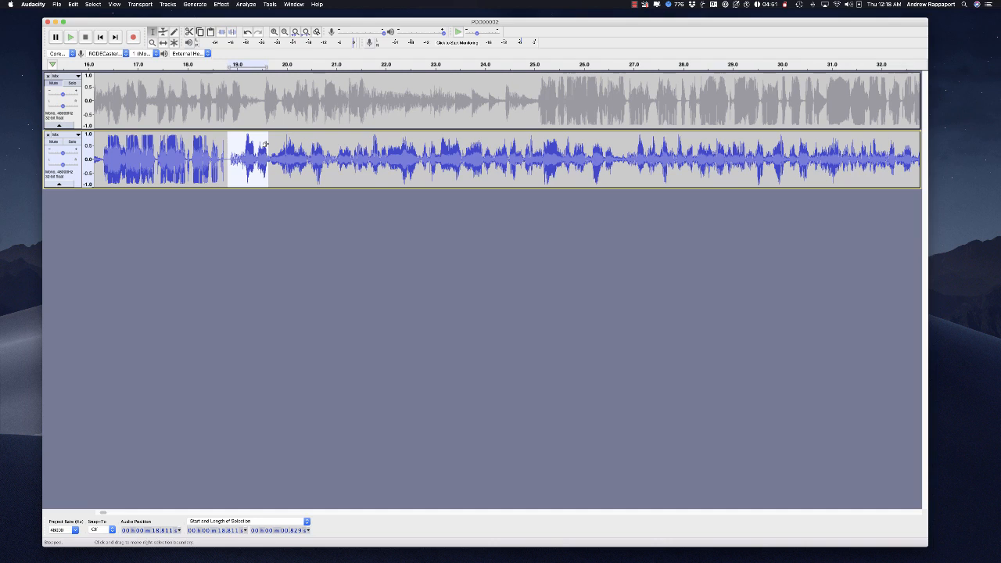
pyautogui.press('Delete')
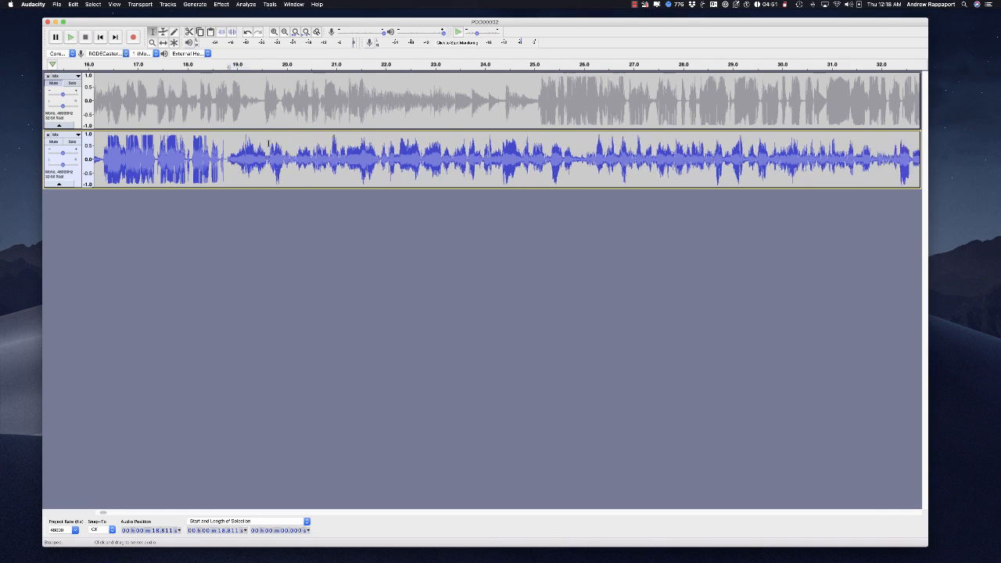
# Delete the quiet gap of about 0.43 s starting at about 3.6 s in the intro track, playing it first.
pyautogui.hscroll(-10, 507, 129)
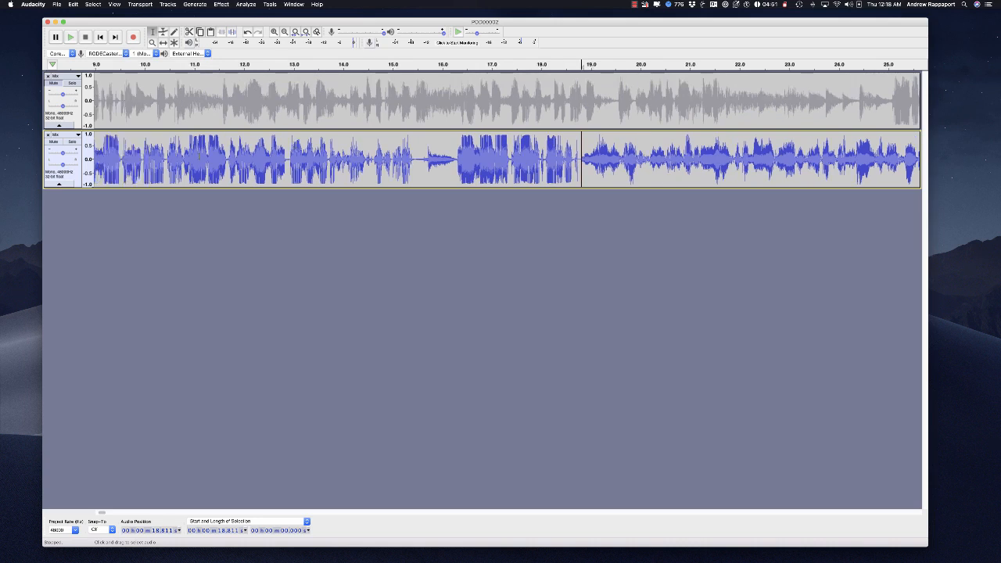
pyautogui.hscroll(-12, 205, 147)
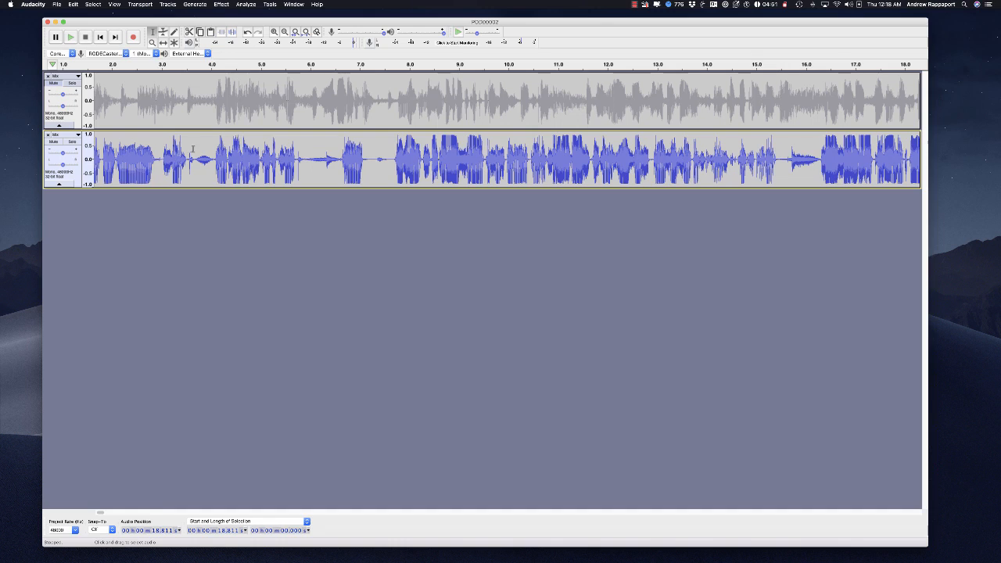
pyautogui.click(189, 147)
pyautogui.keyDown('shift'); pyautogui.click(213, 147); pyautogui.keyUp('shift')
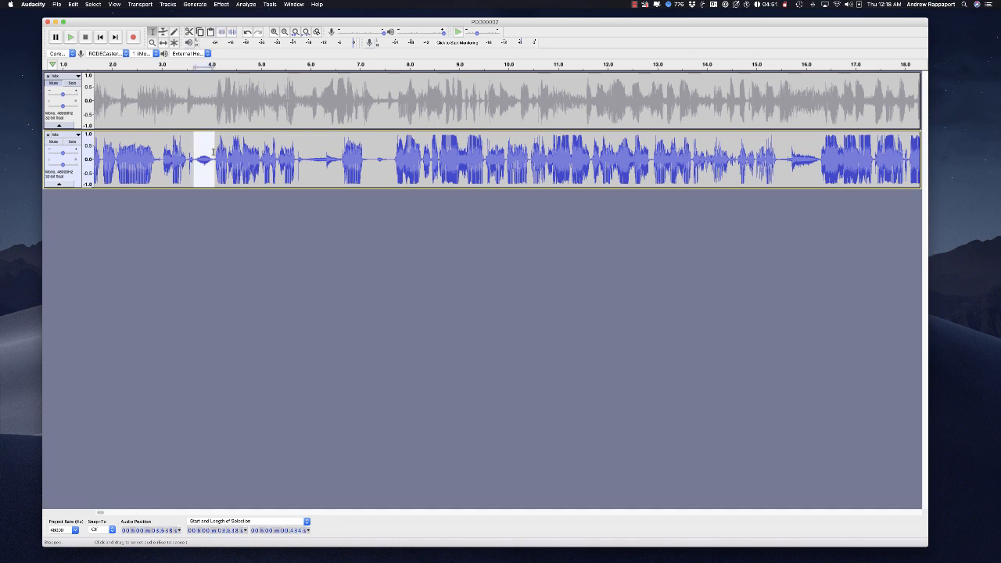
pyautogui.press('space')
pyautogui.press('Delete')
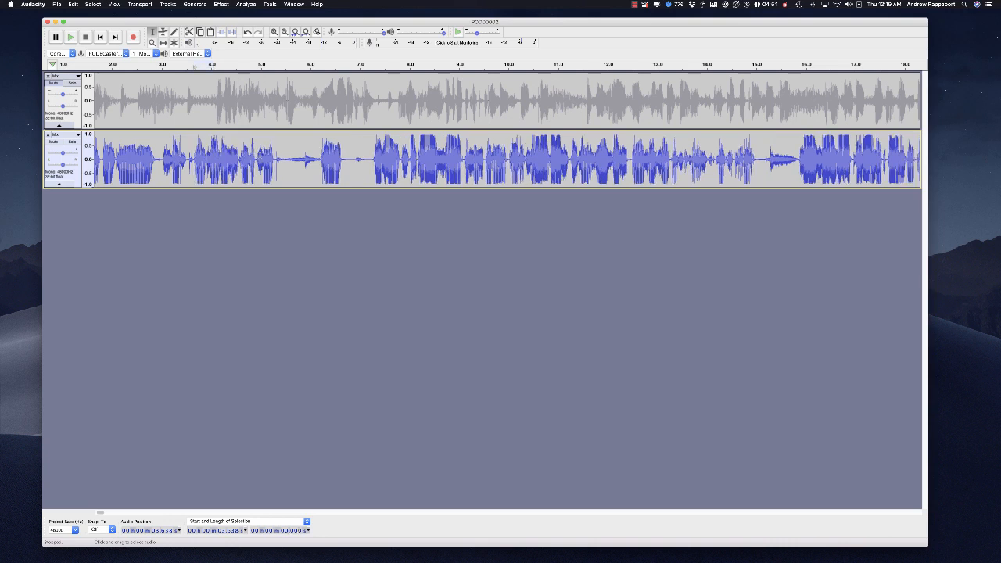
# Play and delete the quiet passage of about 0.78 s starting at about 5.4 s in the intro track.
pyautogui.moveTo(281, 152); pyautogui.dragTo(319, 146)
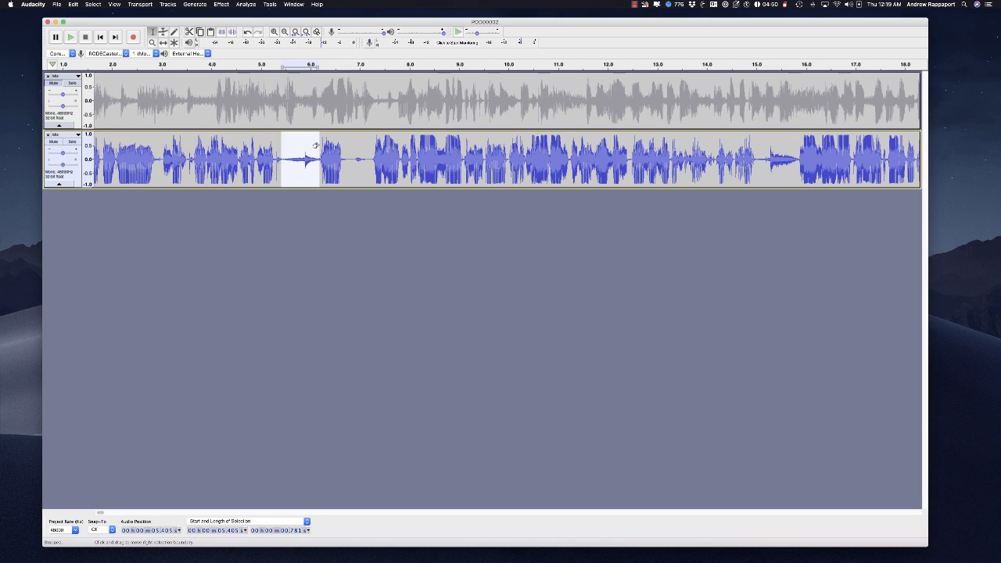
pyautogui.press('space')
pyautogui.press('Delete')
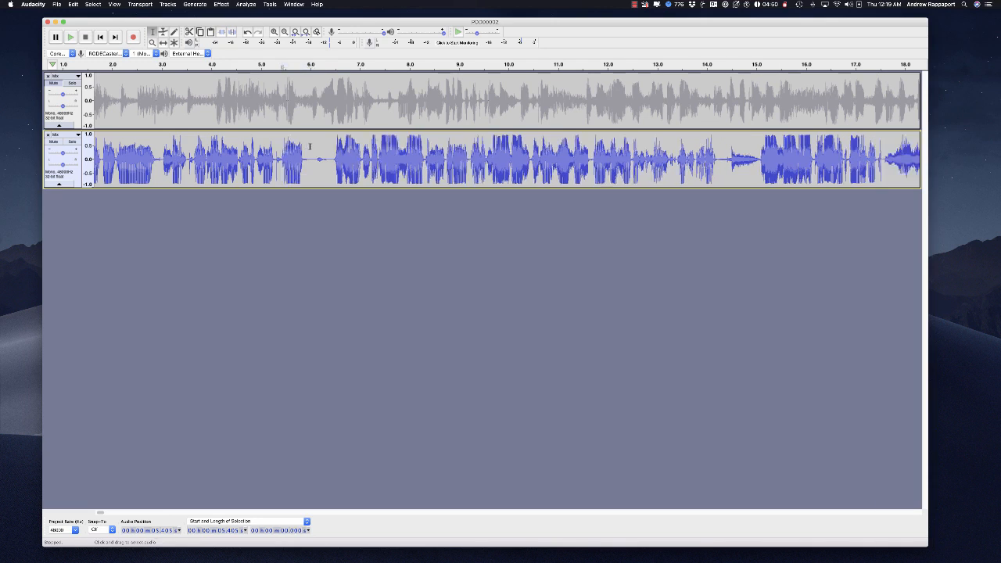
pyautogui.moveTo(179, 141); pyautogui.dragTo(238, 149)
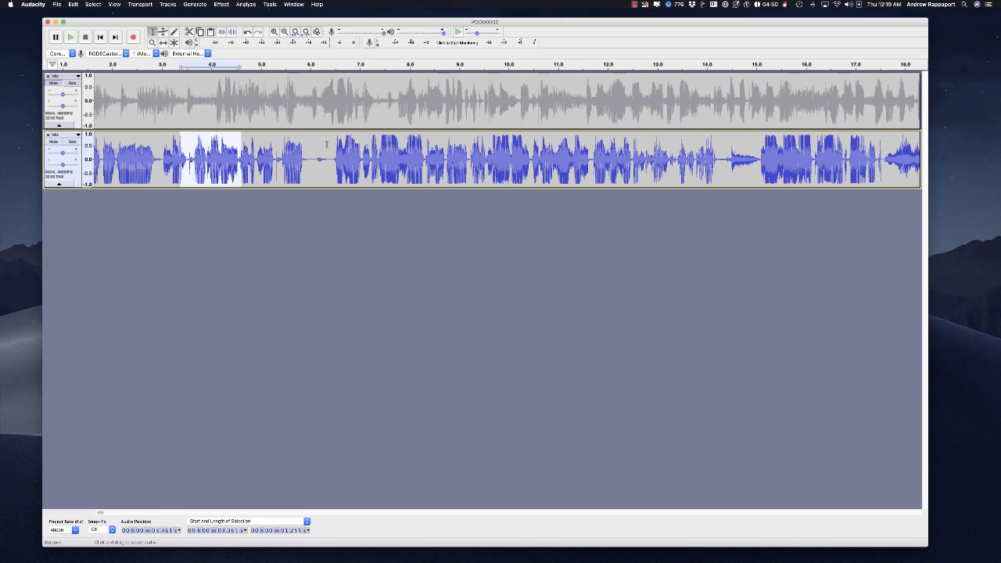
pyautogui.moveTo(327, 144); pyautogui.dragTo(301, 143)
pyautogui.hotkey('shift', 'Right')
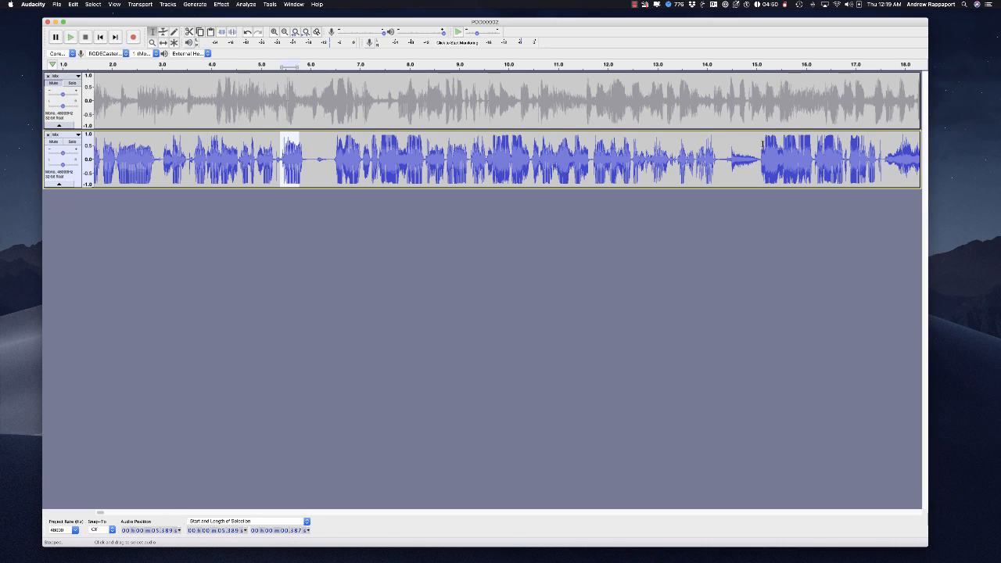
# Play and delete the quiet passage of about 0.8 s starting at about 14.3 s in the intro track.
pyautogui.moveTo(722, 149); pyautogui.dragTo(761, 147)
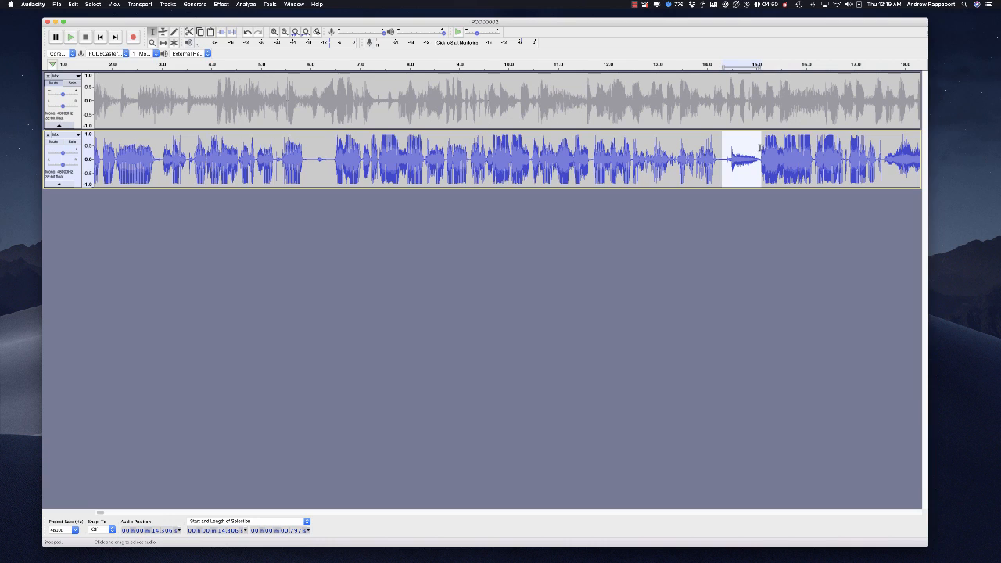
pyautogui.press('space')
pyautogui.press('Delete')
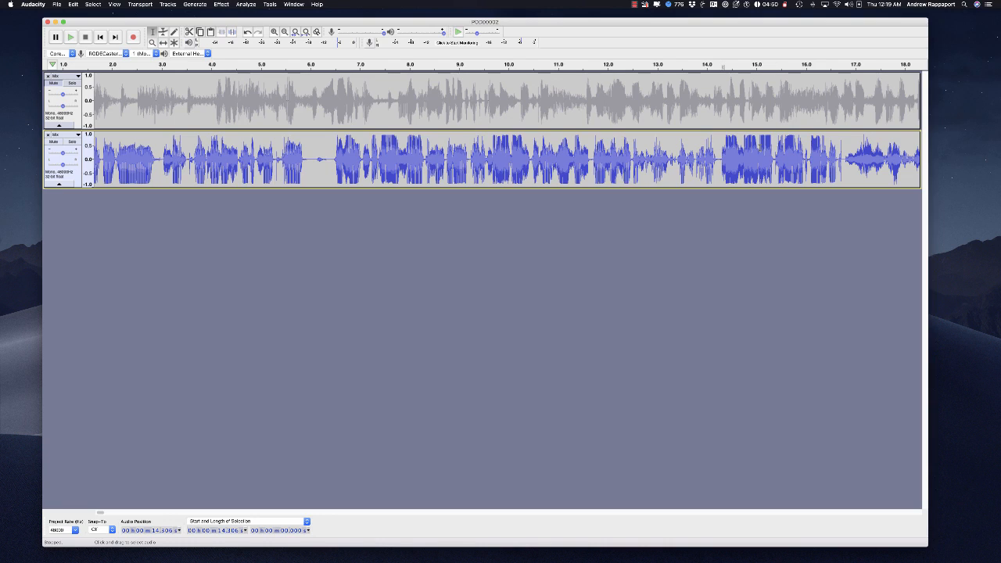
pyautogui.click(104, 54)
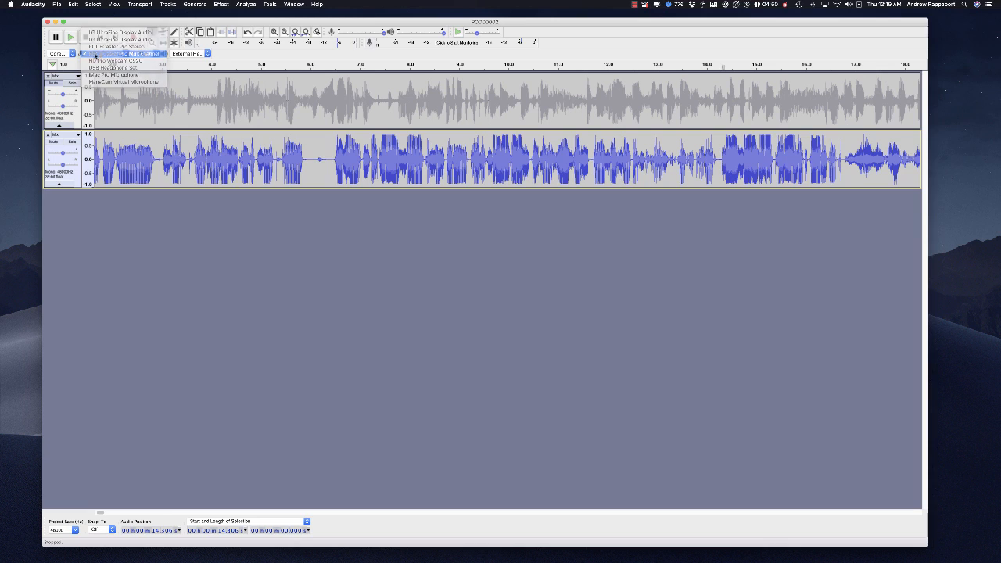
pyautogui.click(100, 53)
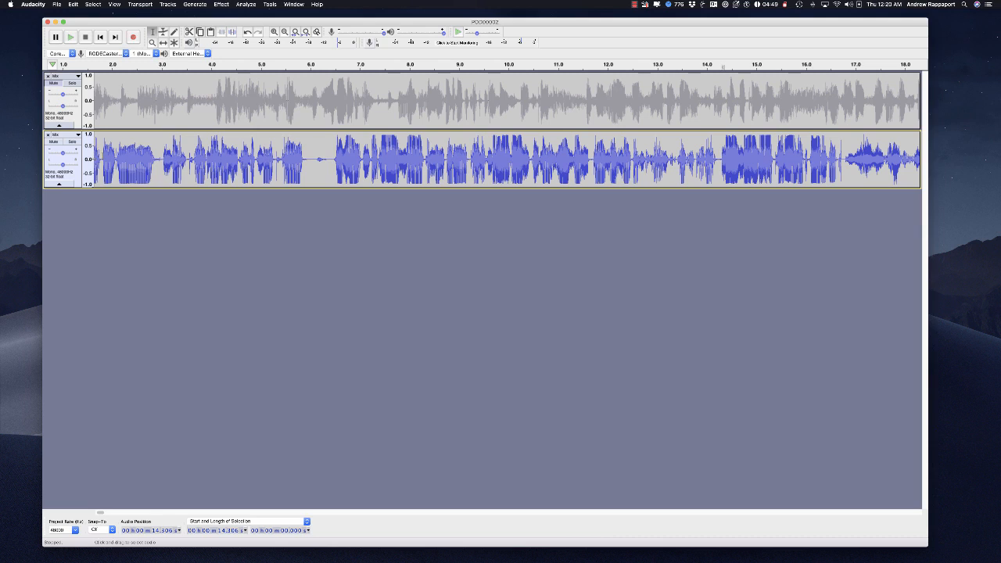
# Review the MP3 export settings, including the available constant bit rates and the mono option, and close the export without saving.
pyautogui.click(57, 5)
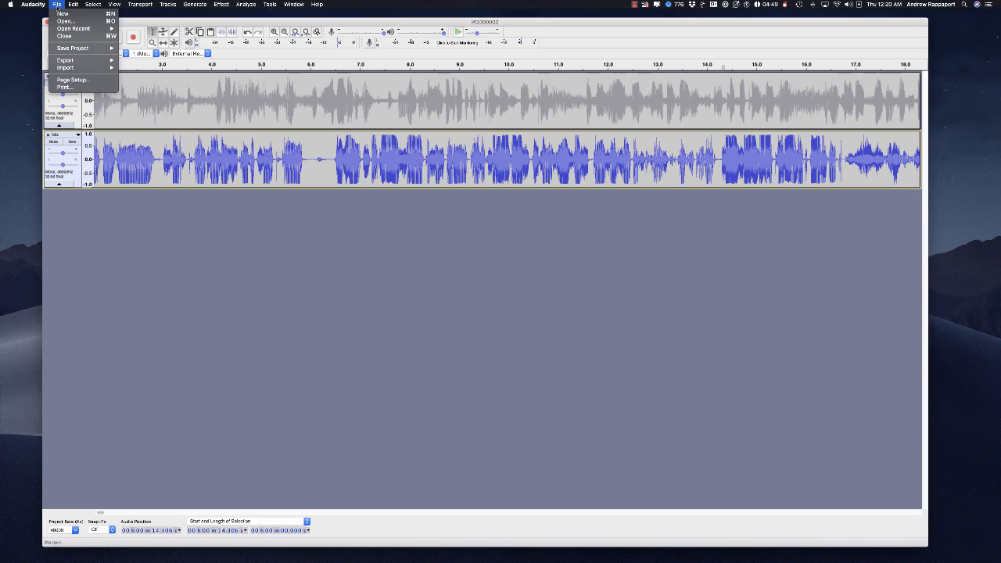
pyautogui.moveTo(70, 60)
pyautogui.click(138, 60)
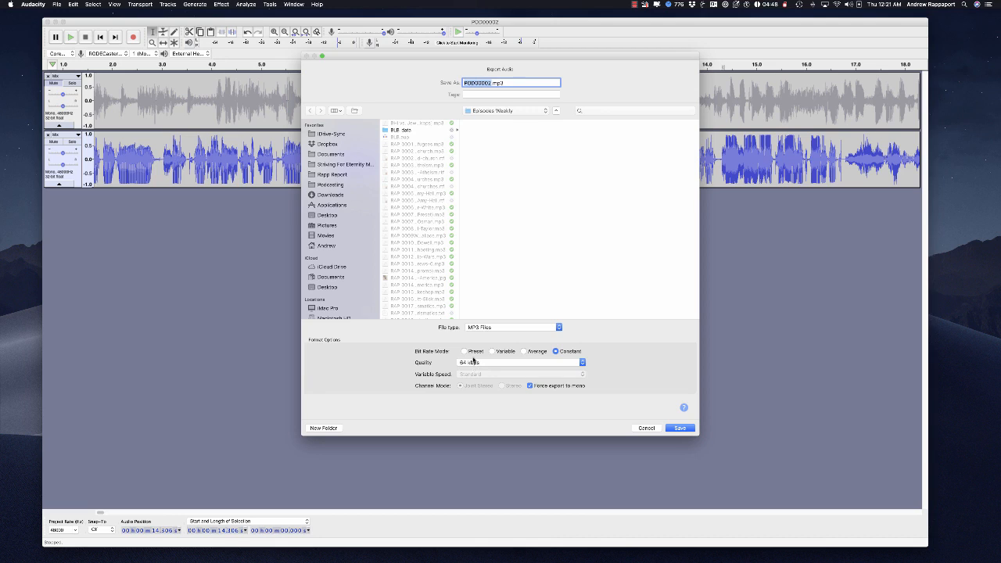
pyautogui.click(469, 362)
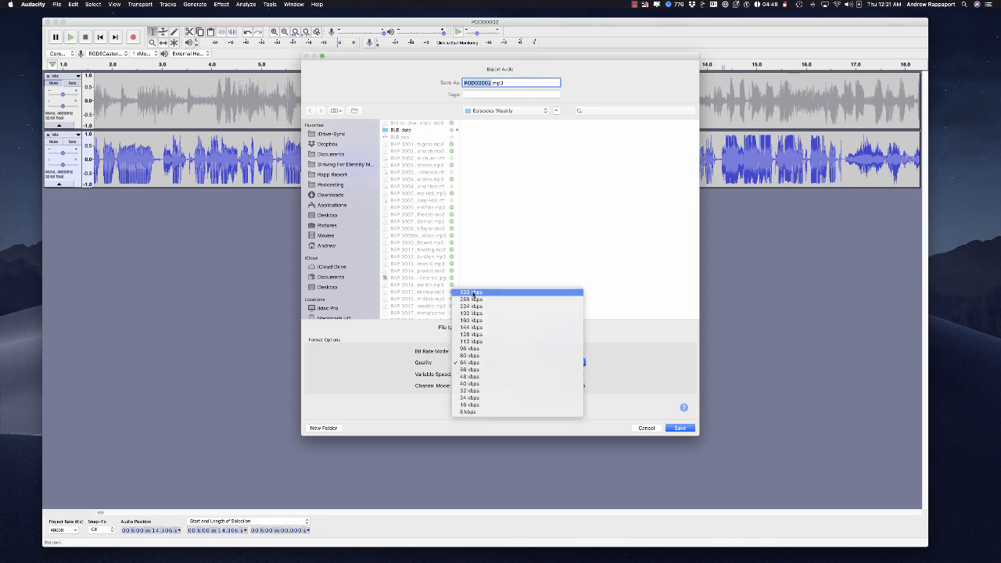
pyautogui.click(612, 352)
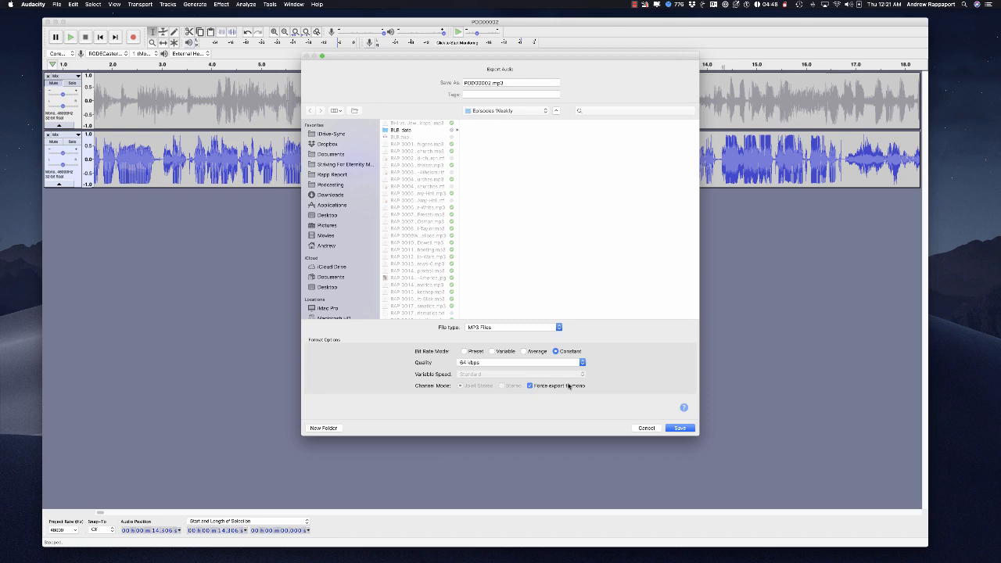
pyautogui.click(655, 430)
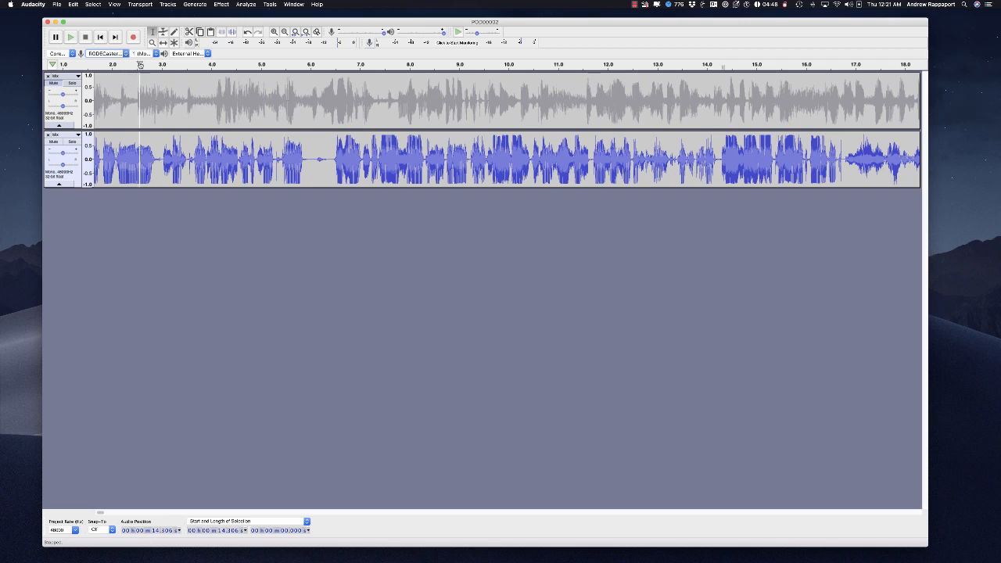
# Set the recording channels to 2 (Stereo), and remove the edited intro track below the muted Mix track.
pyautogui.click(144, 53)
pyautogui.click(149, 63)
pyautogui.click(48, 137)
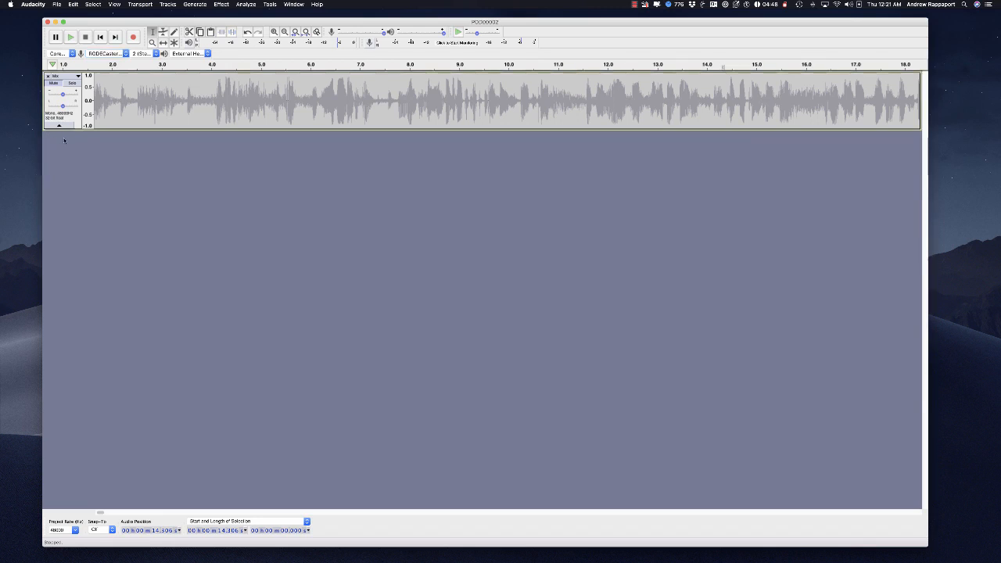
# Record a stereo voice track about 13 s long starting at about 14.3 s, and split it from stereo to mono tracks.
pyautogui.press('r')
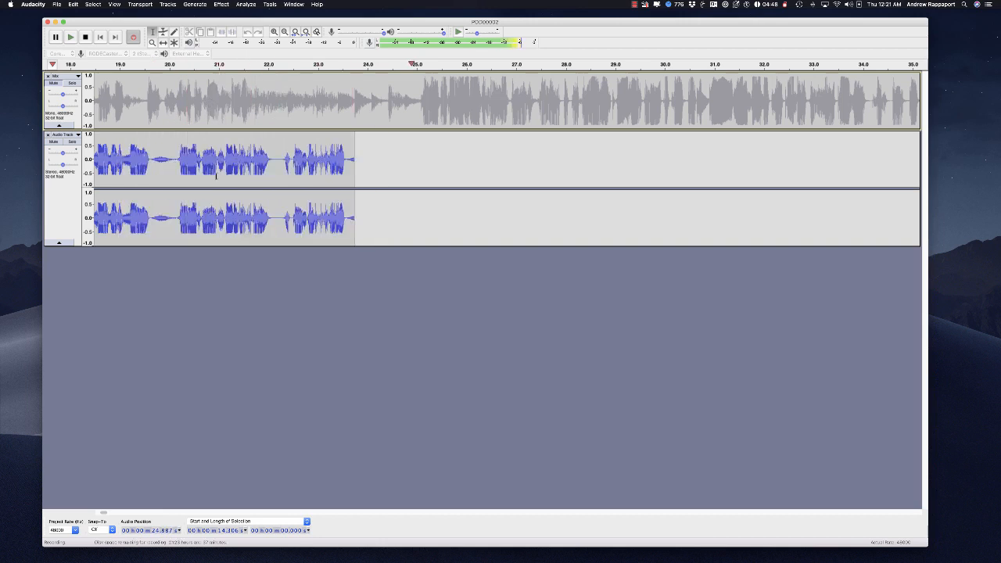
pyautogui.click(86, 38)
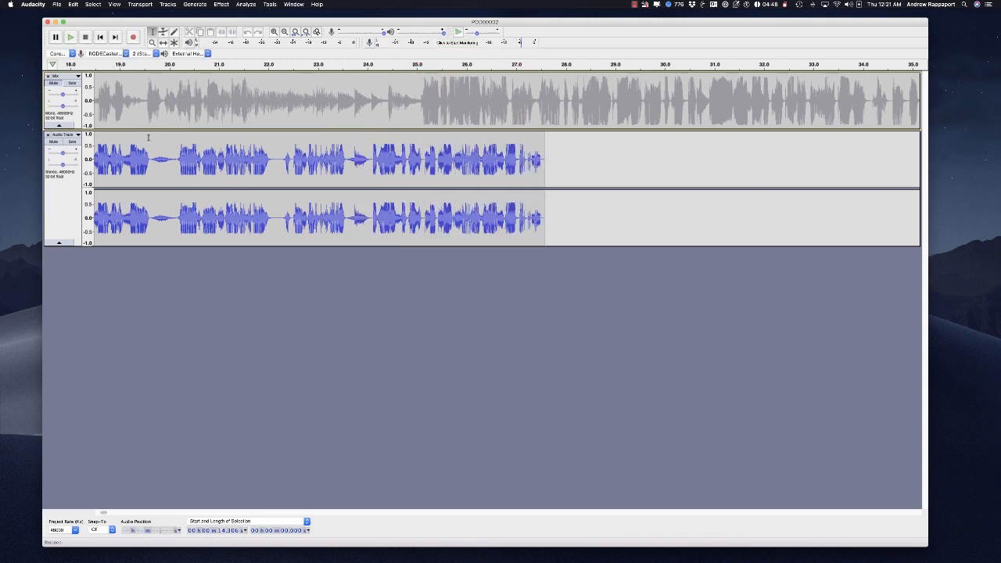
pyautogui.hscroll(-10, 149, 137)
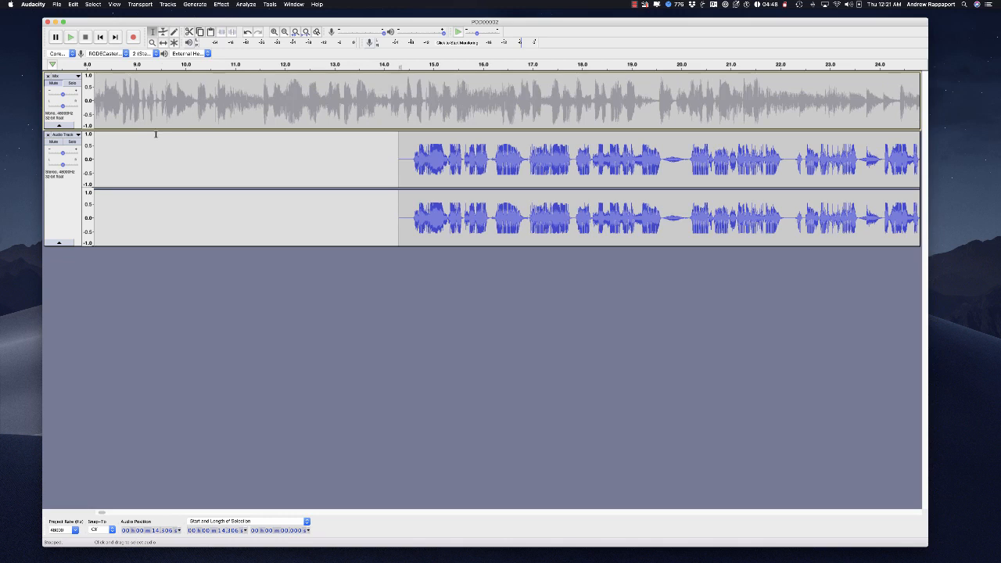
pyautogui.hscroll(3, 155, 134)
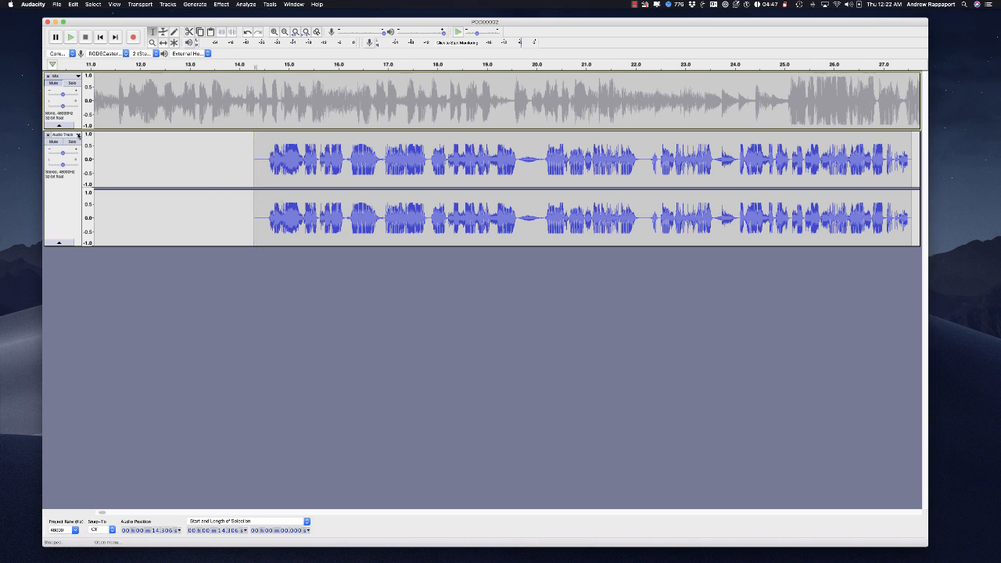
pyautogui.click(78, 135)
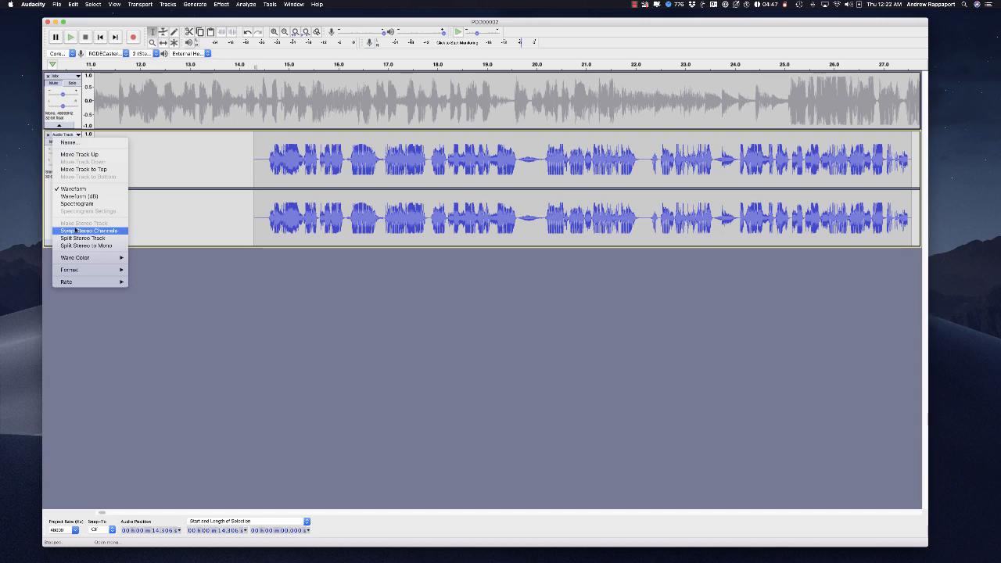
pyautogui.click(73, 245)
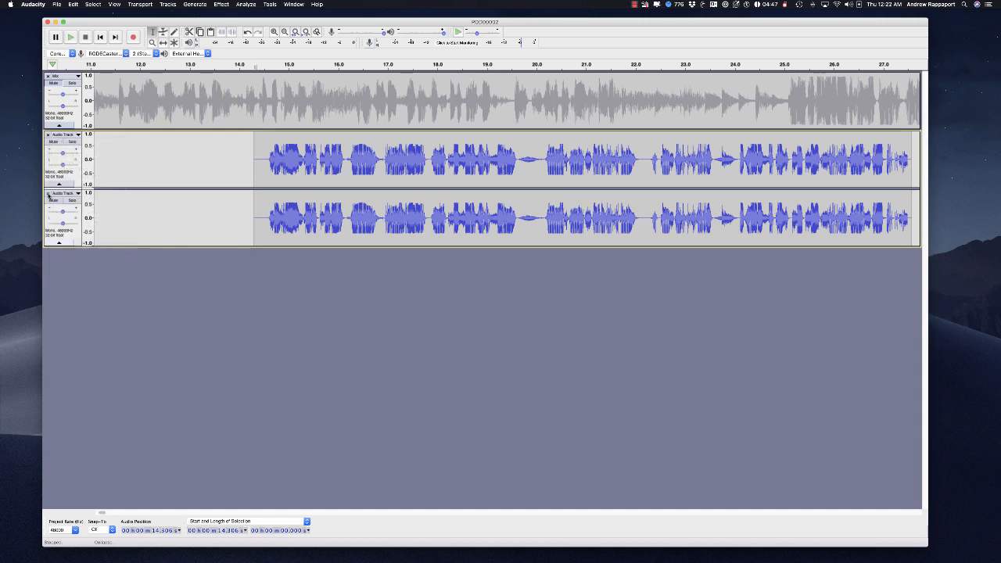
# Remove the lower mono voice track, and delete about 0.3 s of silence at the start of the remaining voice clip.
pyautogui.click(47, 194)
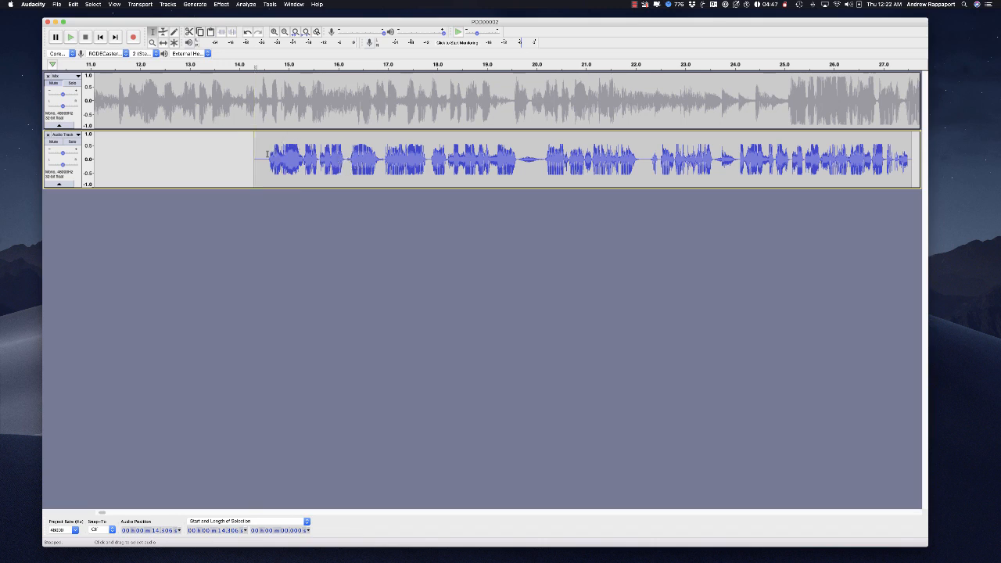
pyautogui.moveTo(267, 154); pyautogui.dragTo(253, 154)
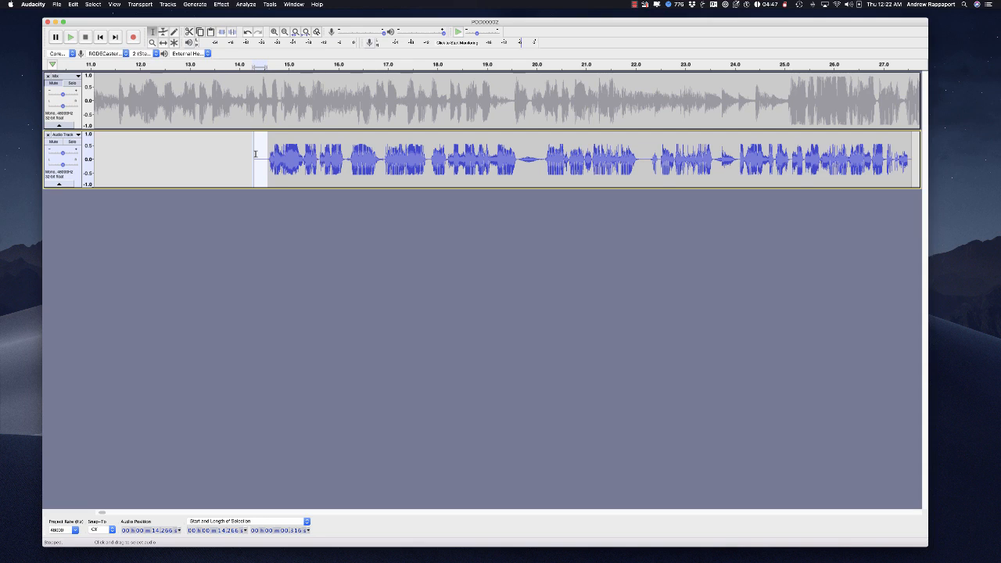
pyautogui.press('Delete')
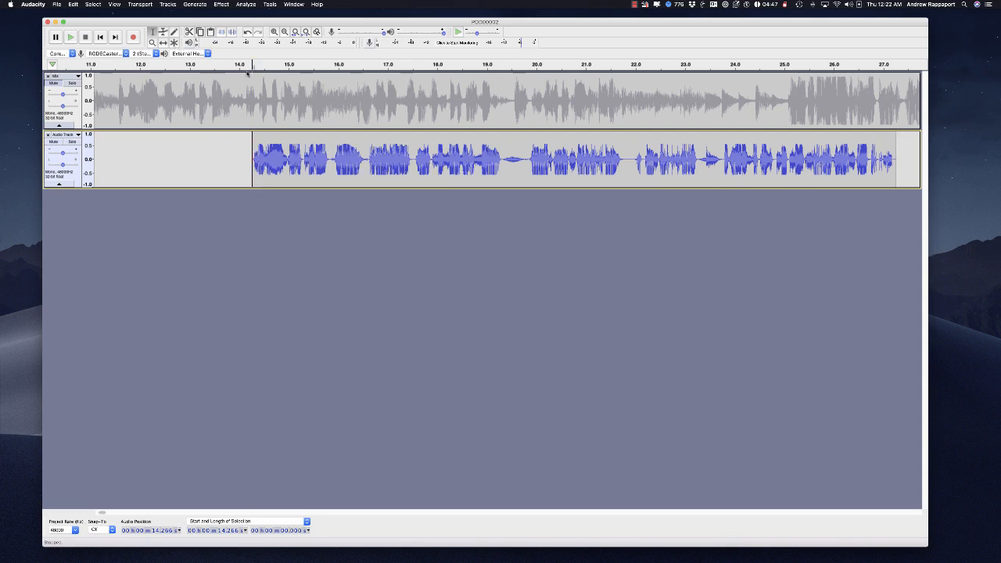
# Move the voice clip along the timeline to start at about 0.7 s, and return to the Selection tool.
pyautogui.hscroll(-2, 225, 123)
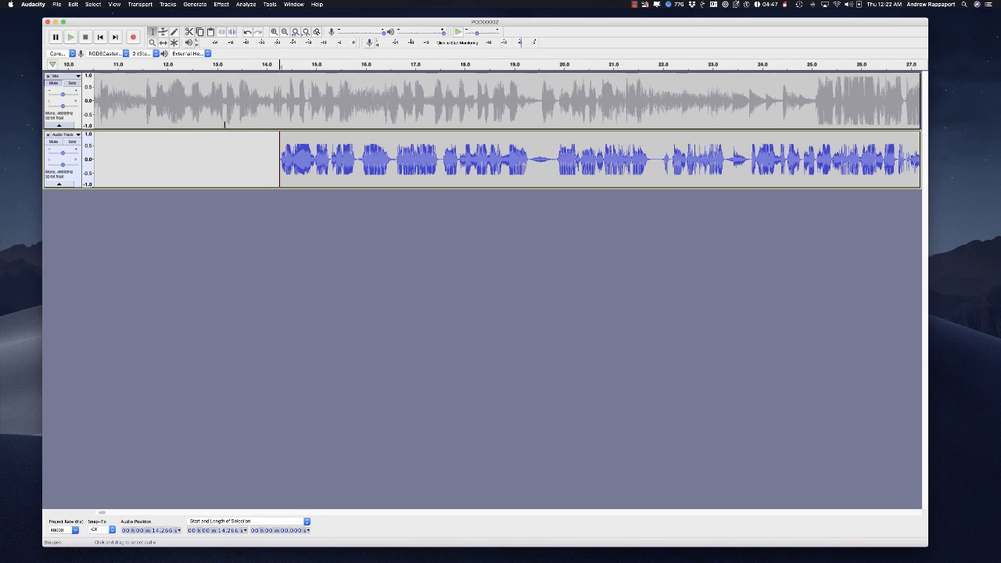
pyautogui.hscroll(-15, 225, 123)
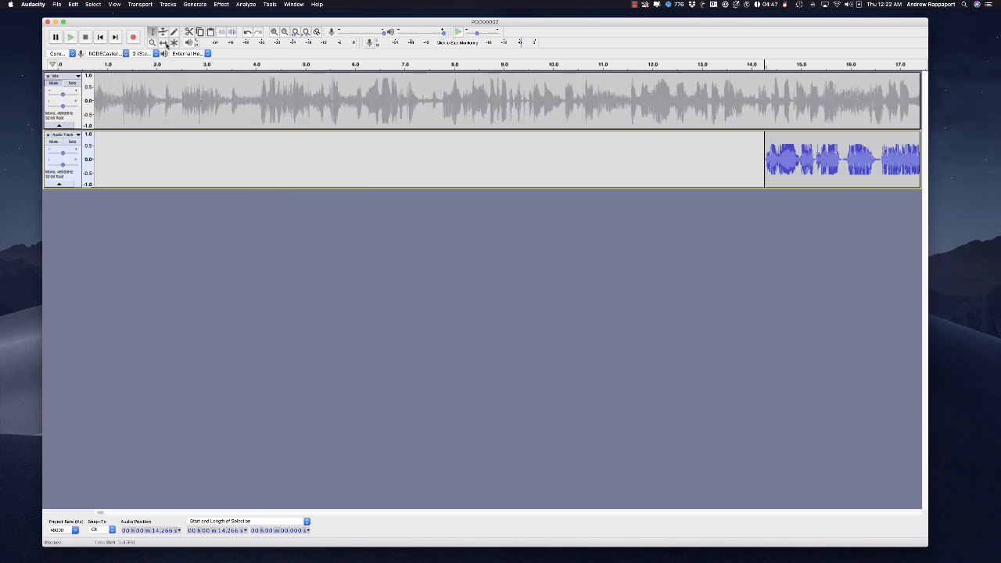
pyautogui.click(166, 44)
pyautogui.moveTo(332, 158); pyautogui.dragTo(93, 156)
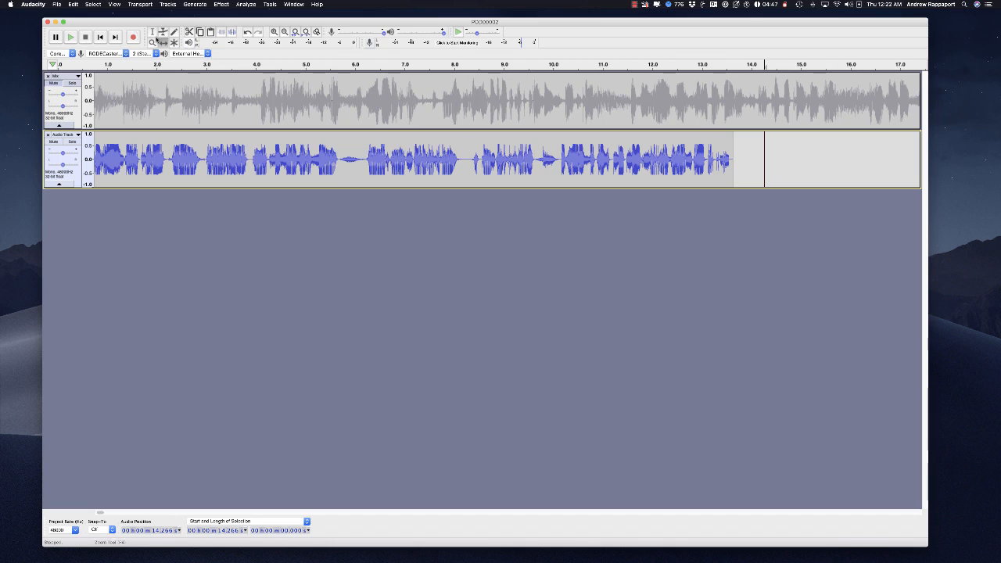
pyautogui.click(152, 32)
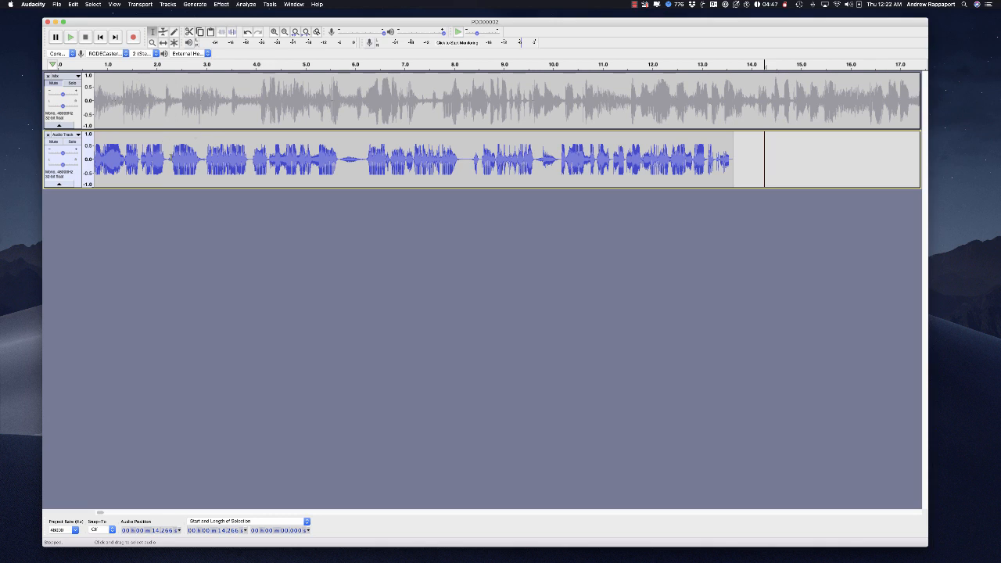
# Delete the passage of about 0.8 s starting at about 2.2 s in the voice track, and play the edit from about 1.8 s.
pyautogui.moveTo(168, 157); pyautogui.dragTo(205, 150)
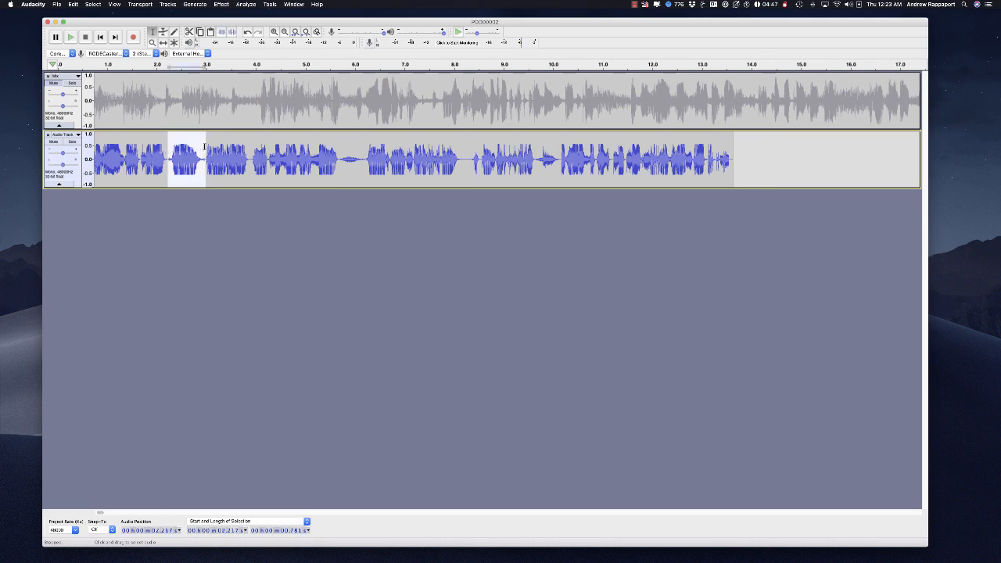
pyautogui.press('Delete')
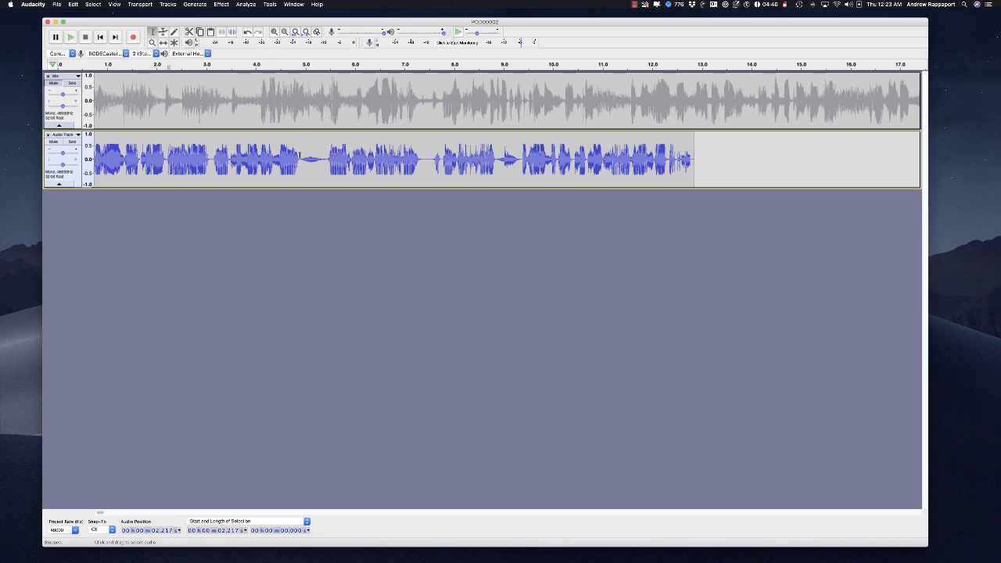
pyautogui.moveTo(300, 157); pyautogui.dragTo(322, 150)
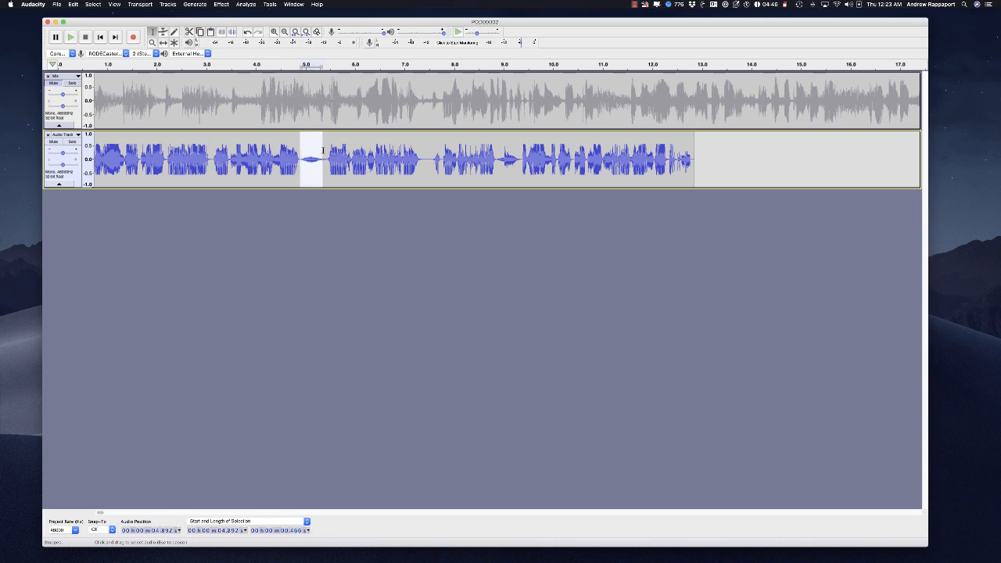
pyautogui.click(146, 150)
pyautogui.press('space')
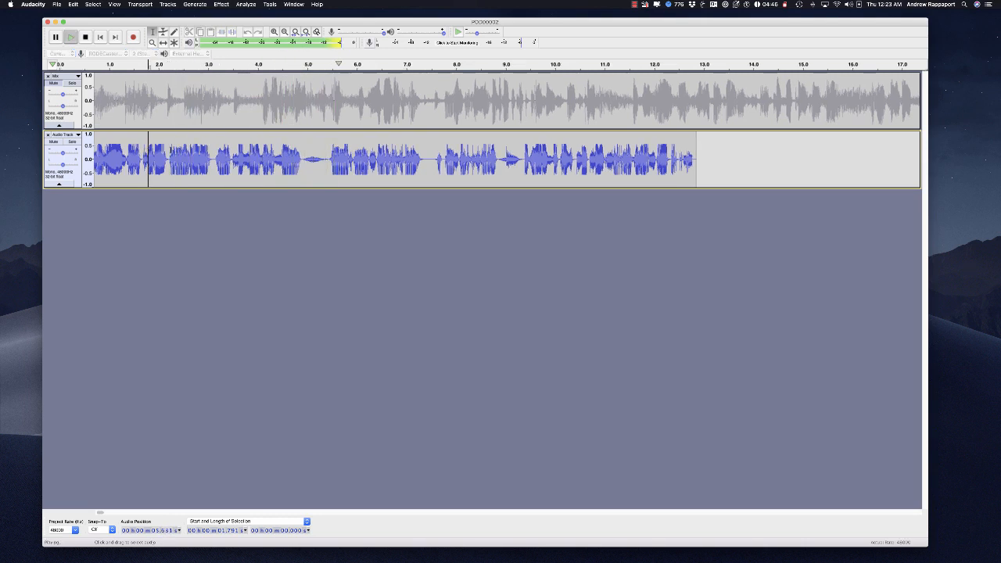
pyautogui.press('space')
# Delete the quiet passage of about 0.5 s starting at about 4.9 s in the voice track, and play the edit from about 4.1 s.
pyautogui.moveTo(302, 150); pyautogui.dragTo(325, 149)
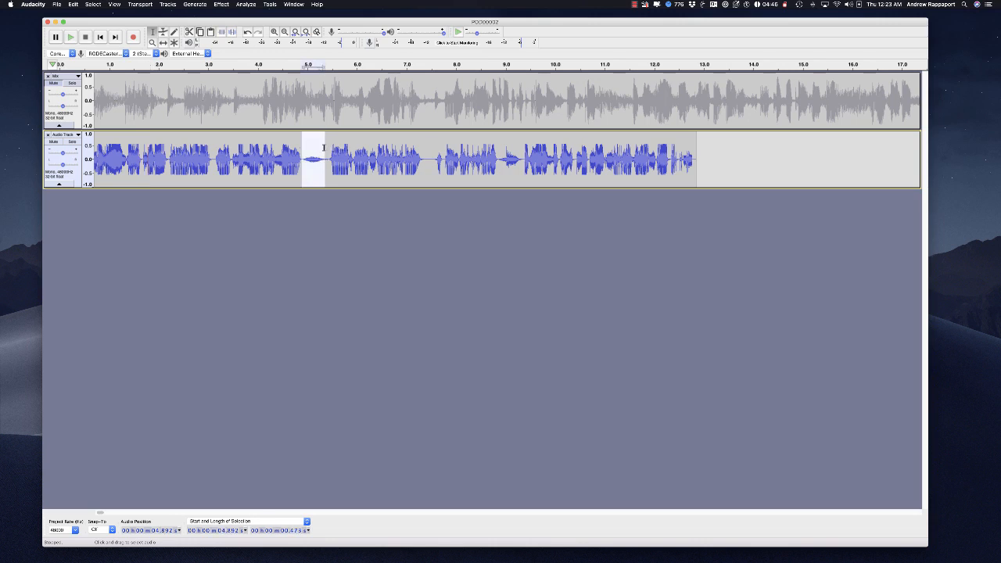
pyautogui.press('Delete')
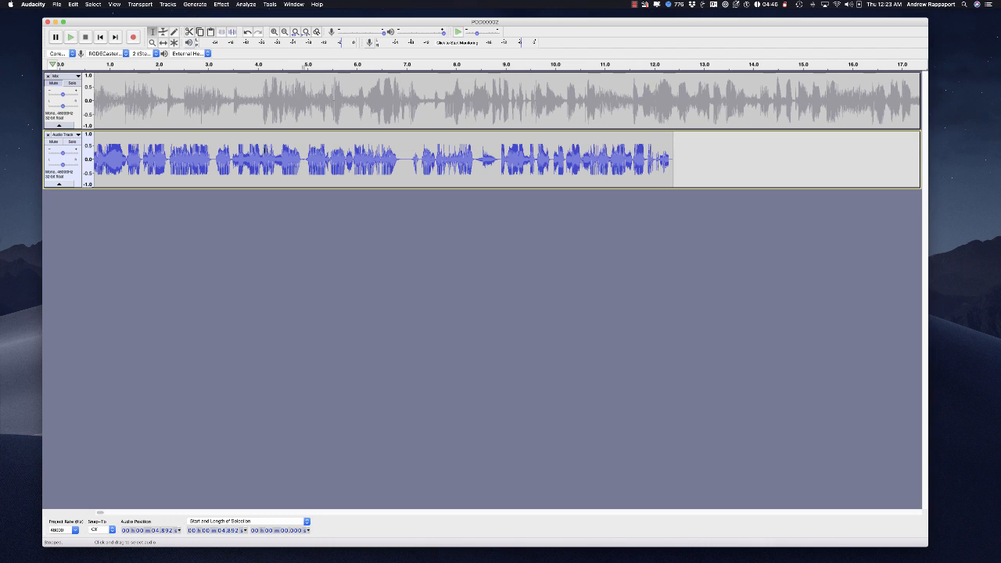
pyautogui.click(264, 151)
pyautogui.press('space')
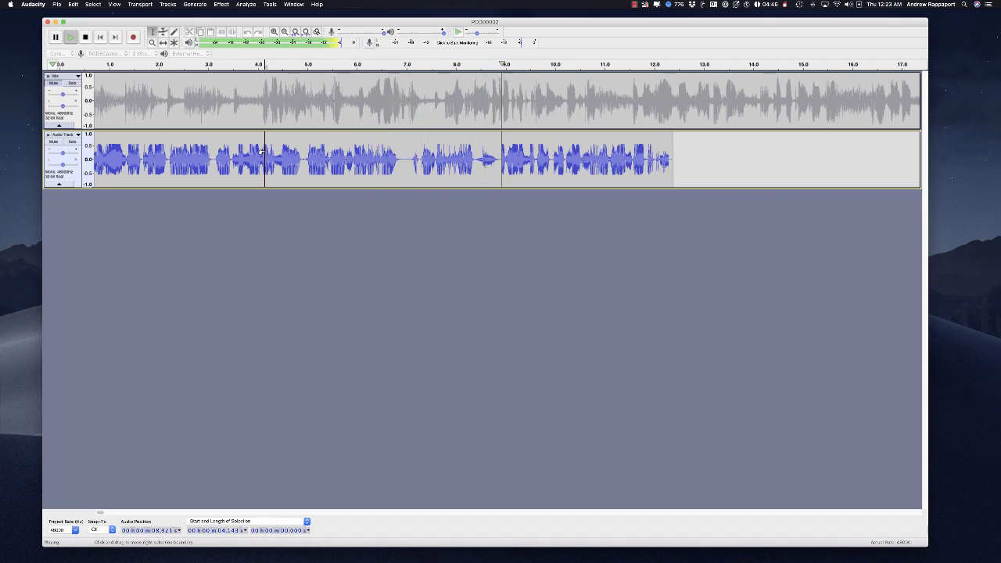
pyautogui.press('space')
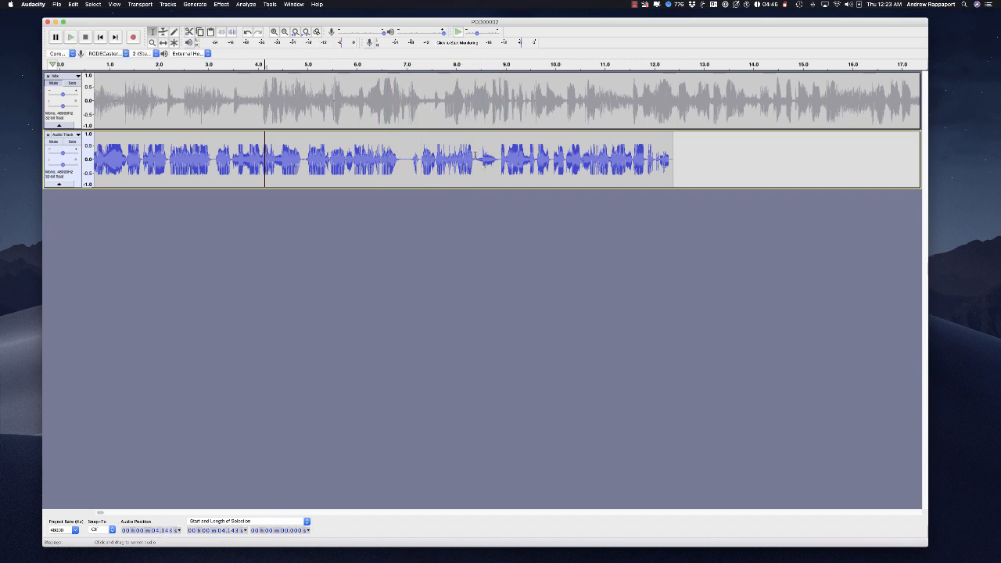
# Delete the quiet passage starting at about 8.4 s in the voice track, and play the edit from about 7.9 s.
pyautogui.moveTo(476, 153); pyautogui.dragTo(494, 149)
pyautogui.press('Delete')
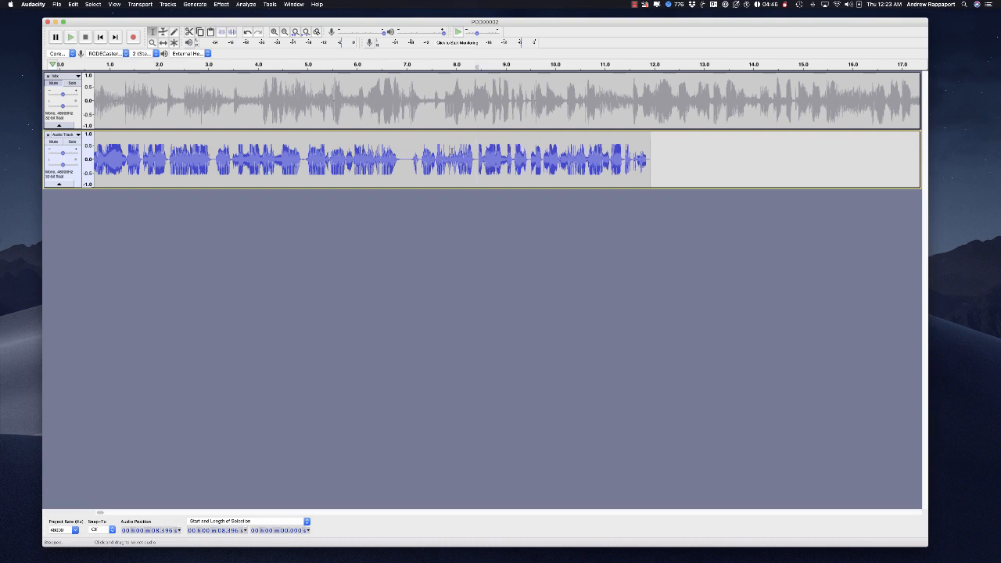
pyautogui.click(449, 151)
pyautogui.press('space')
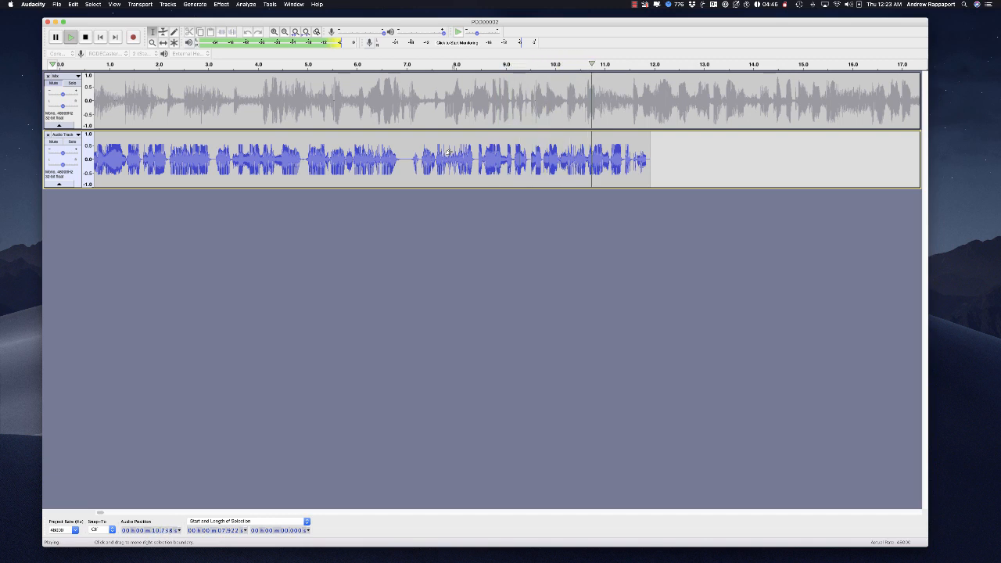
pyautogui.press('space')
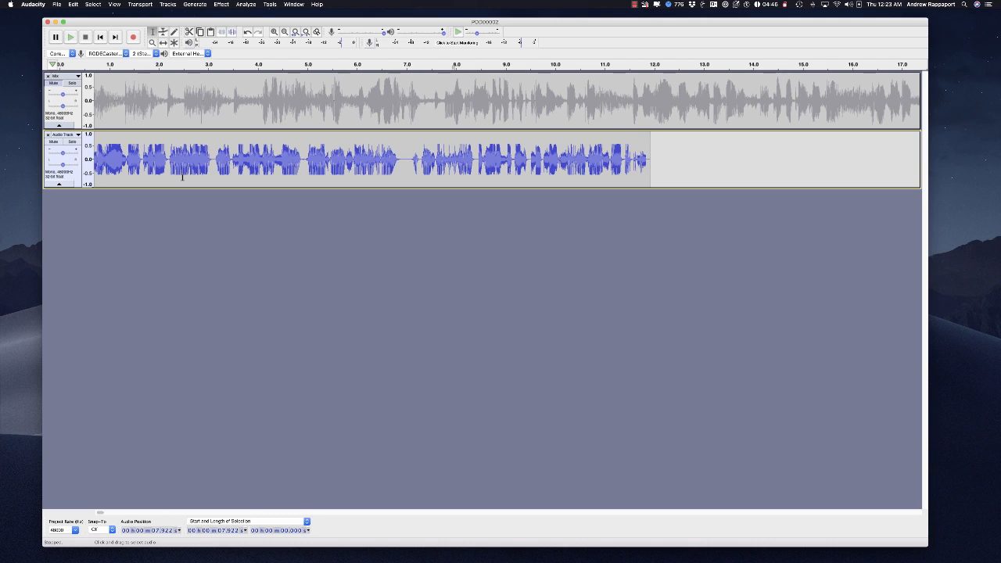
# View the available effects without applying one, and remove the edited voice track below the Mix track.
pyautogui.click(222, 4)
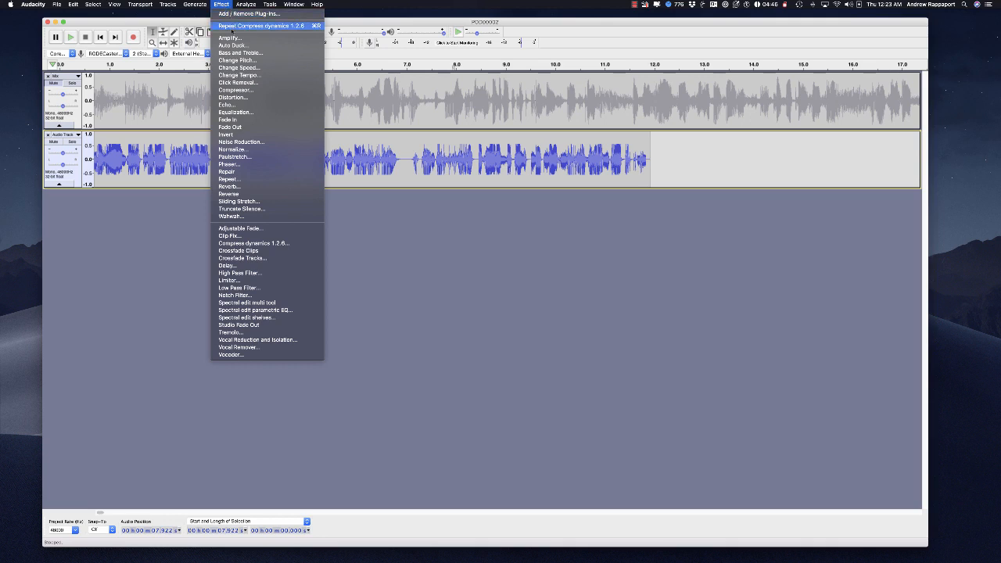
pyautogui.click(114, 199)
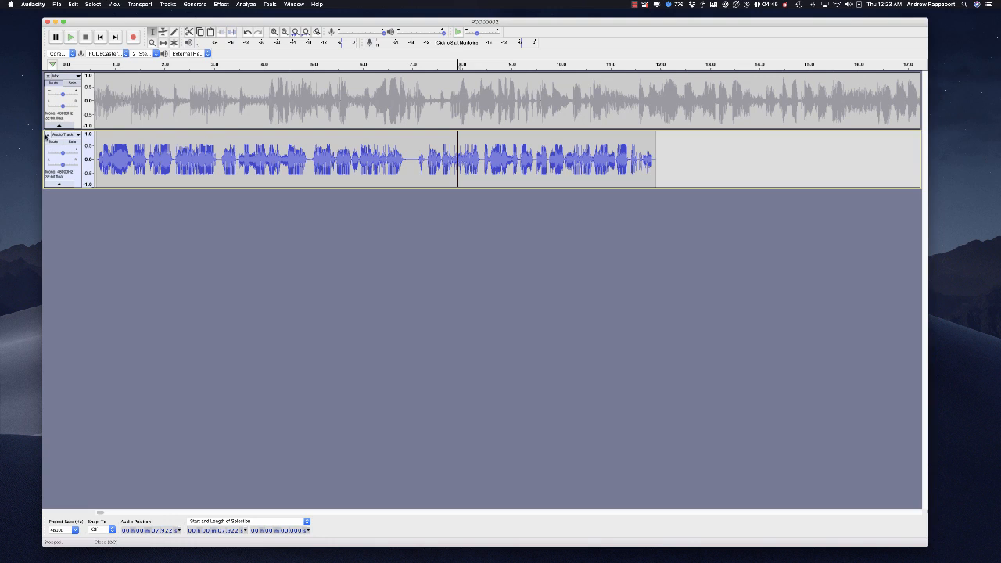
pyautogui.click(46, 135)
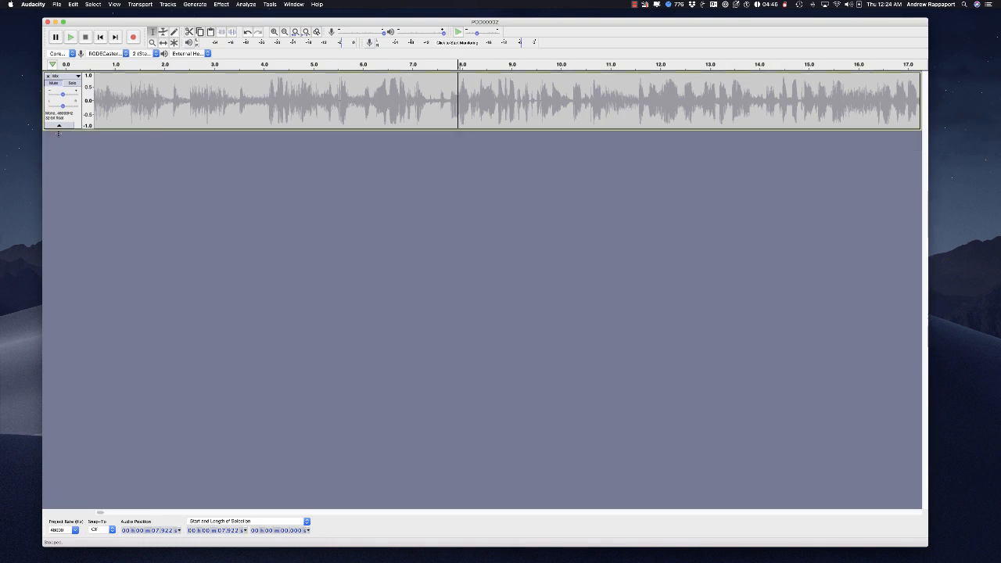
# Try to export the project as MP3 with the Mix track muted, and unmute the Mix track.
pyautogui.click(58, 5)
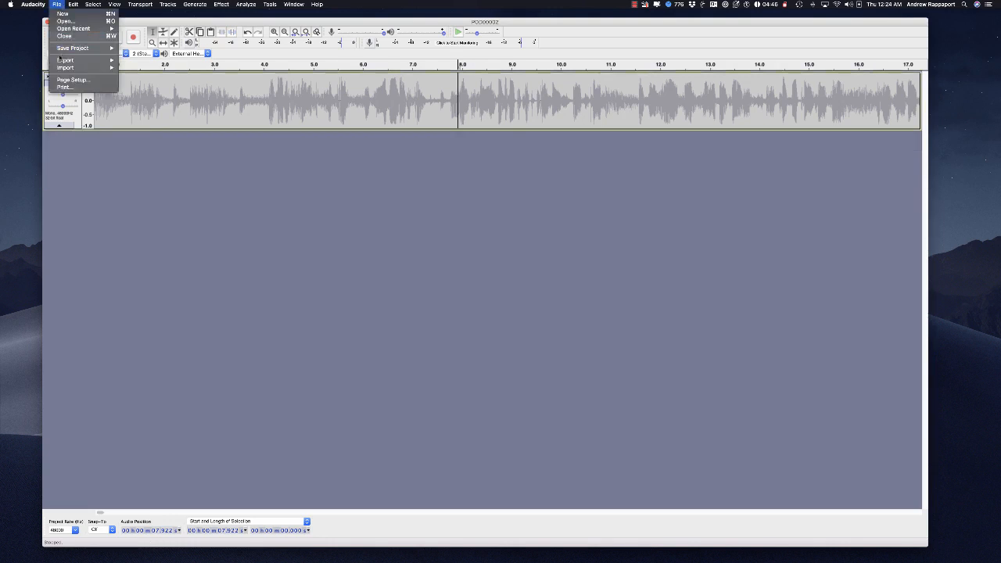
pyautogui.moveTo(64, 60)
pyautogui.click(134, 61)
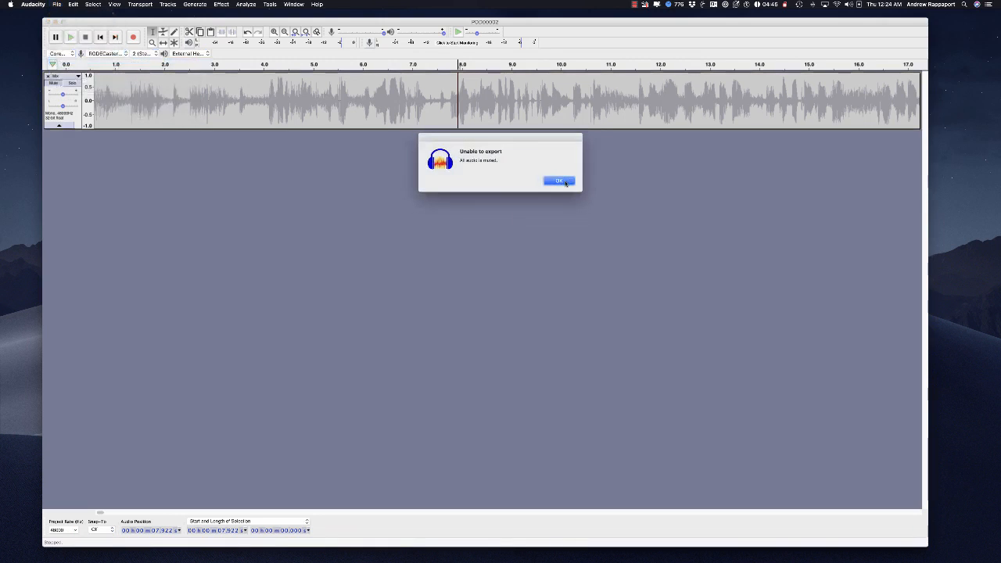
pyautogui.click(559, 180)
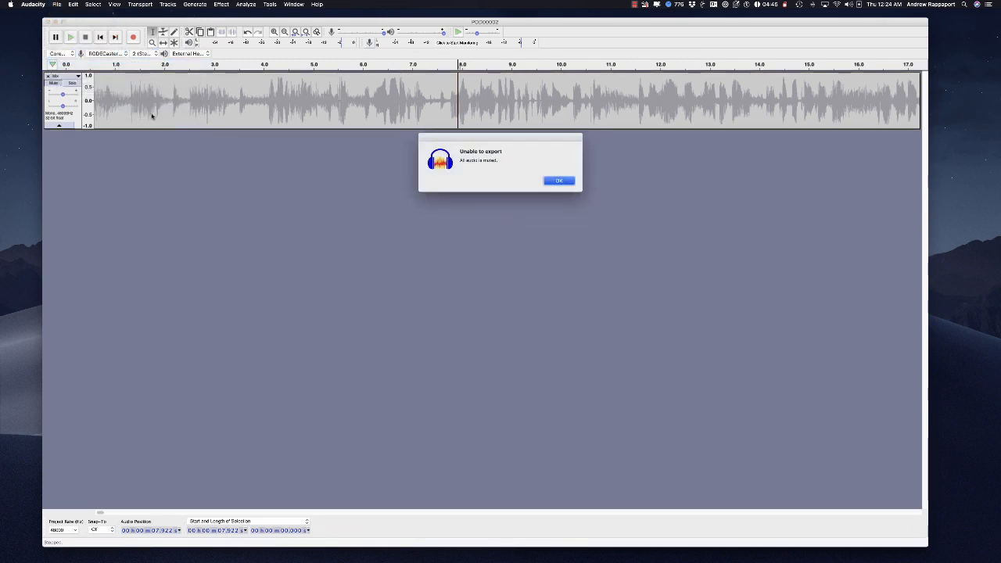
pyautogui.click(55, 83)
# Review the episode file names in the Episodes Weekly folder for an MP3 export, reuse the Judges episode's name, and cancel the export.
pyautogui.click(57, 4)
pyautogui.moveTo(66, 61)
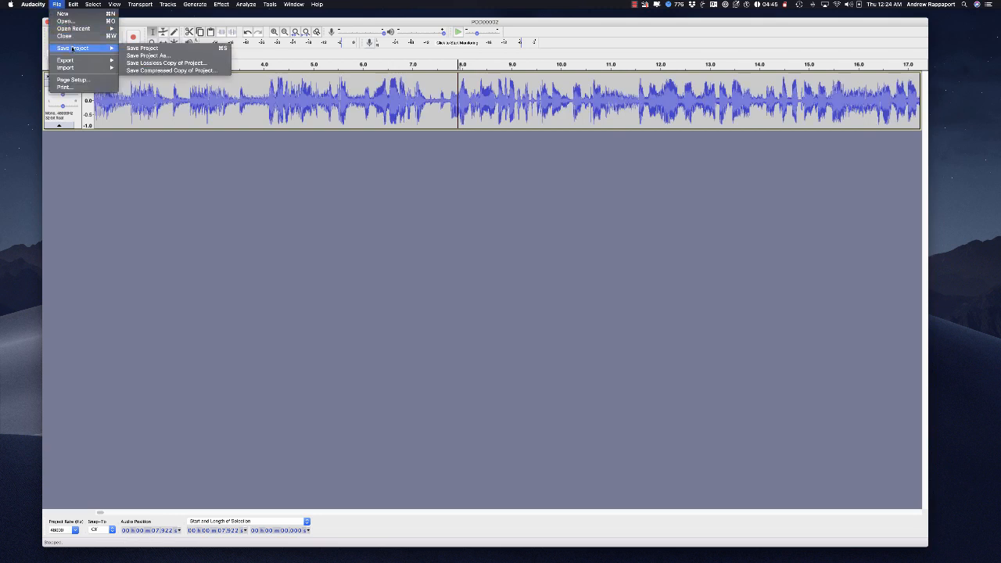
pyautogui.click(136, 62)
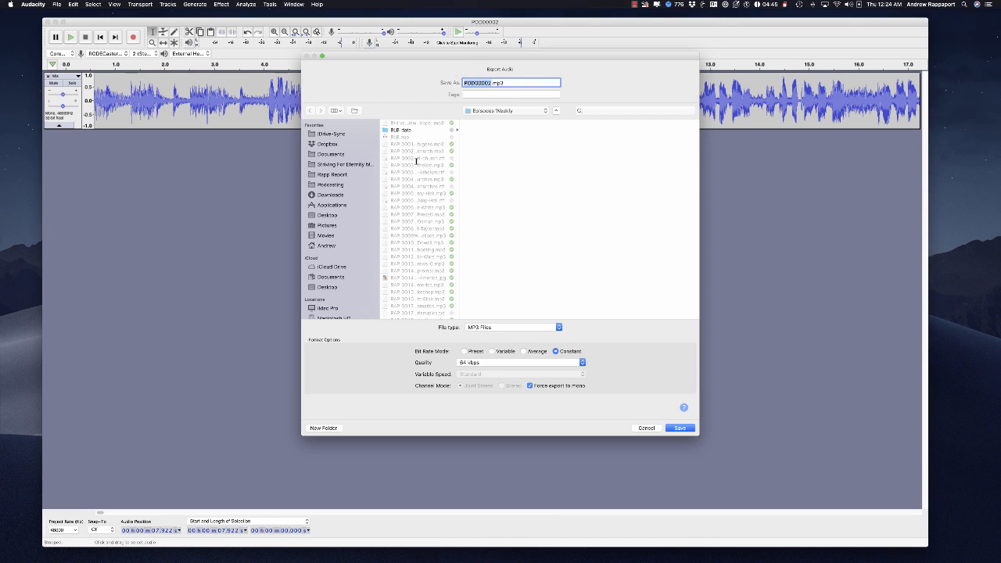
pyautogui.scroll(-15, 417, 161)
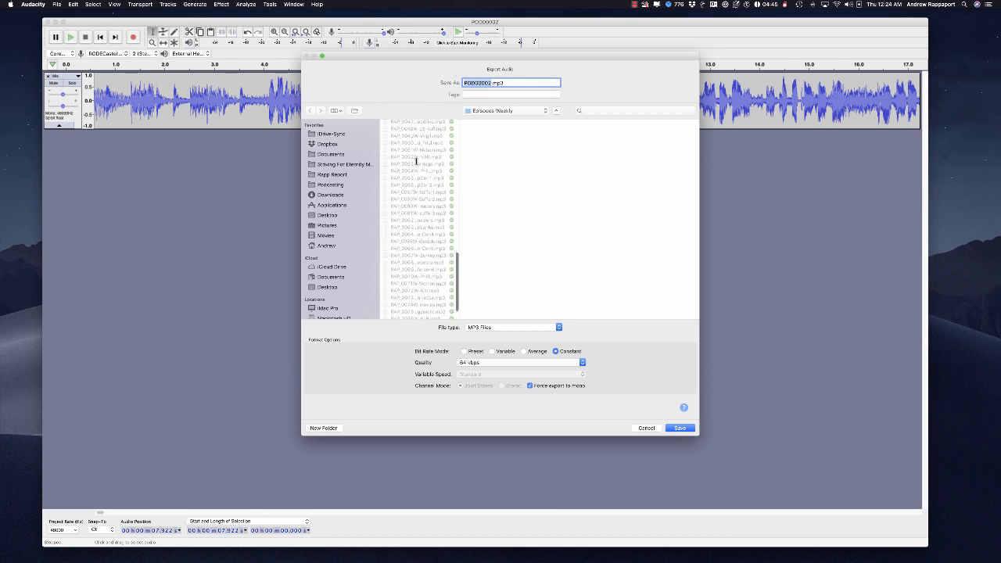
pyautogui.scroll(5, 416, 161)
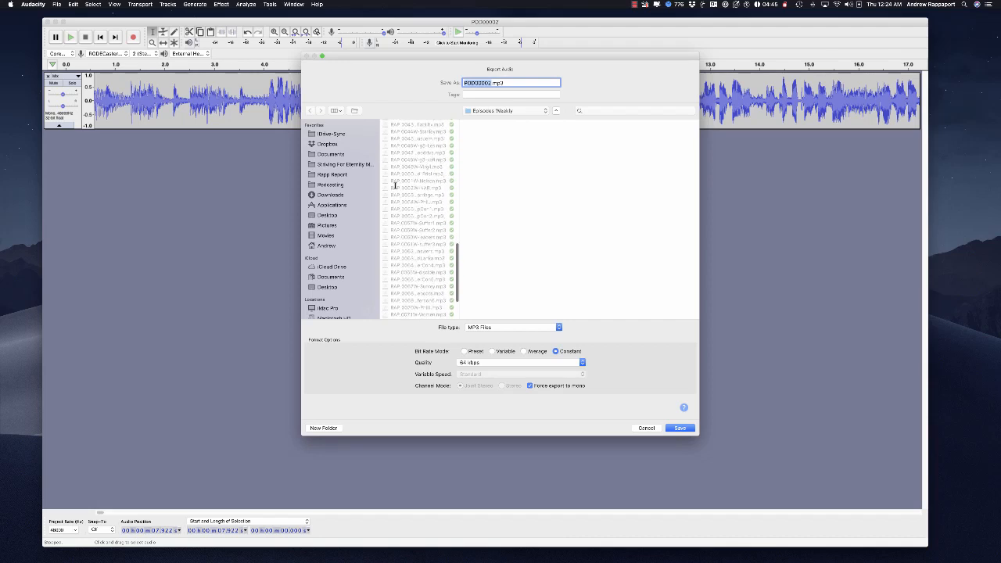
pyautogui.scroll(-4, 398, 178)
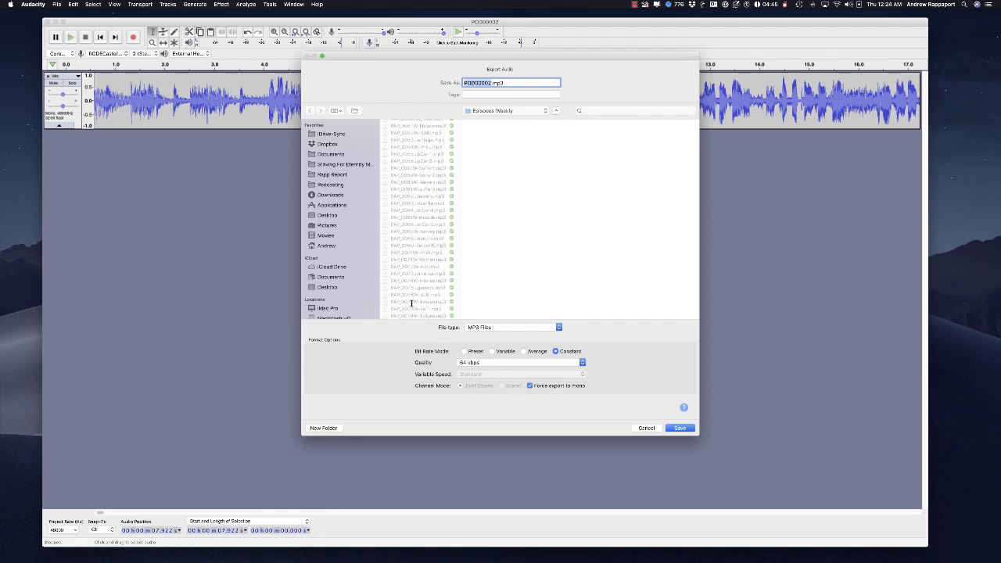
pyautogui.click(403, 316)
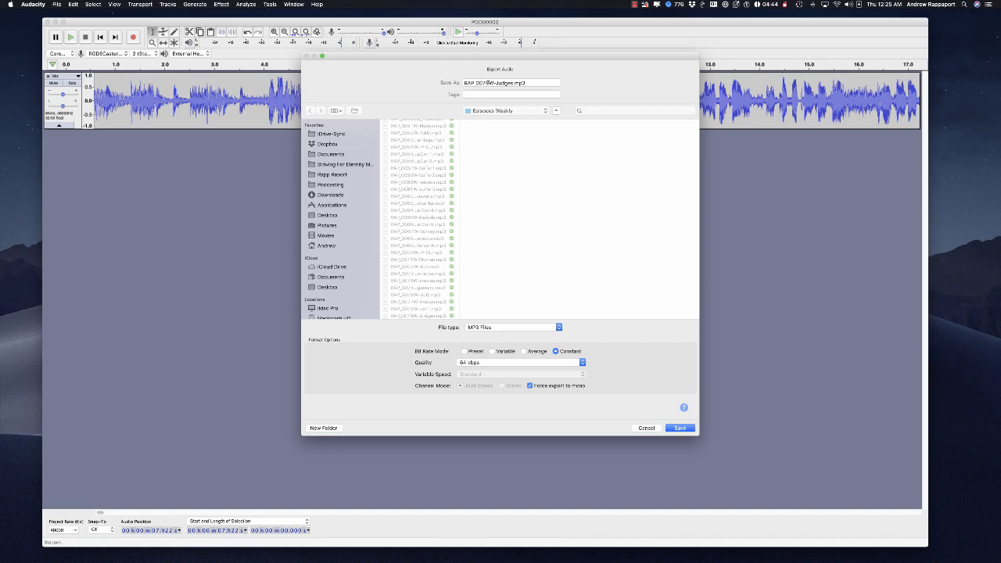
pyautogui.click(637, 429)
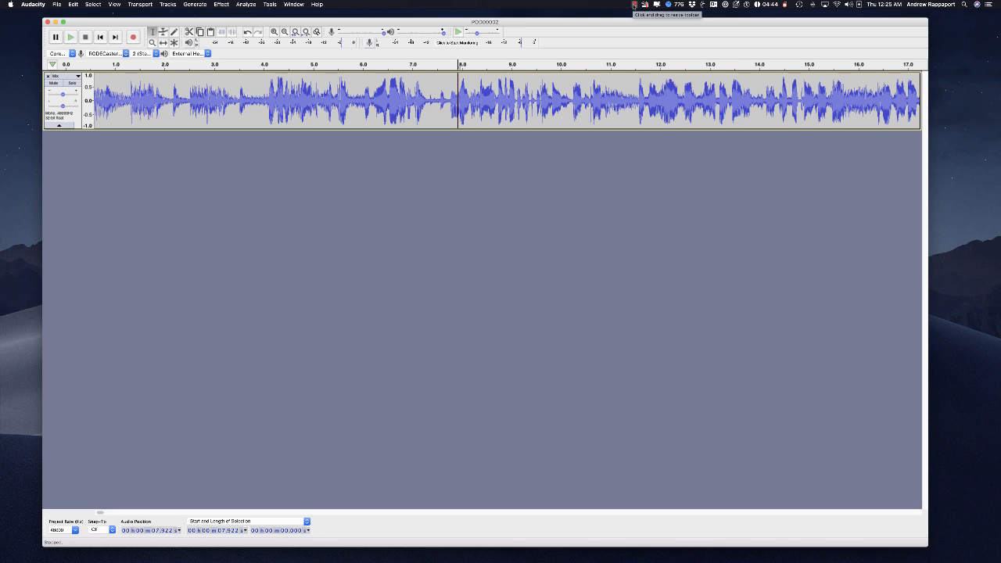
pyautogui.click(634, 4)
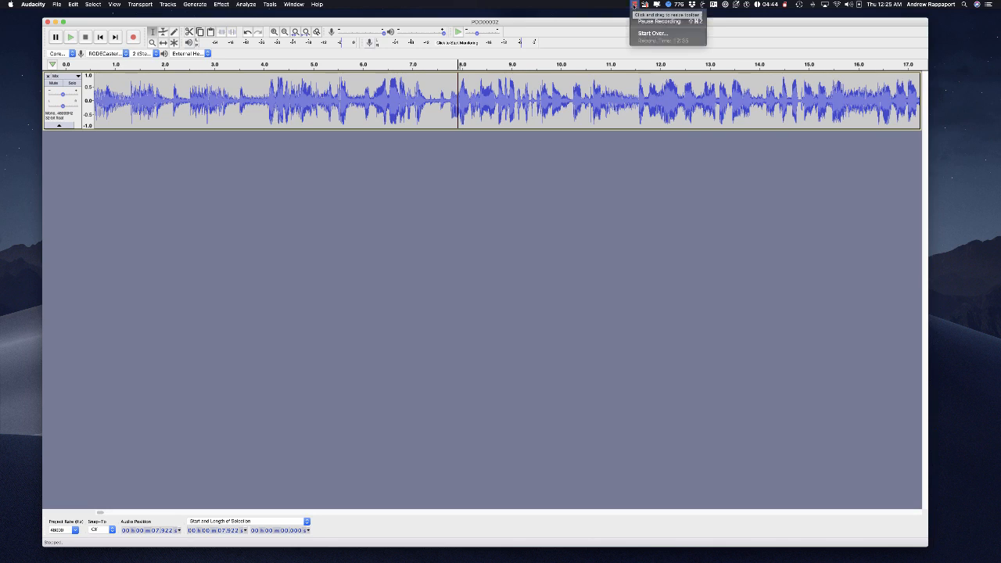